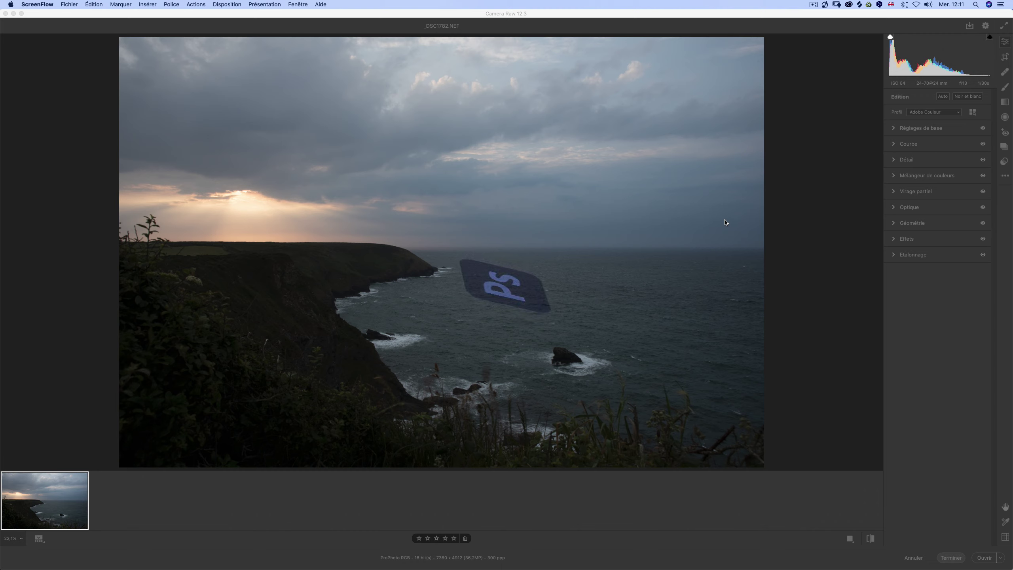
Hide the filmstrip and show it again.
click(919, 303)
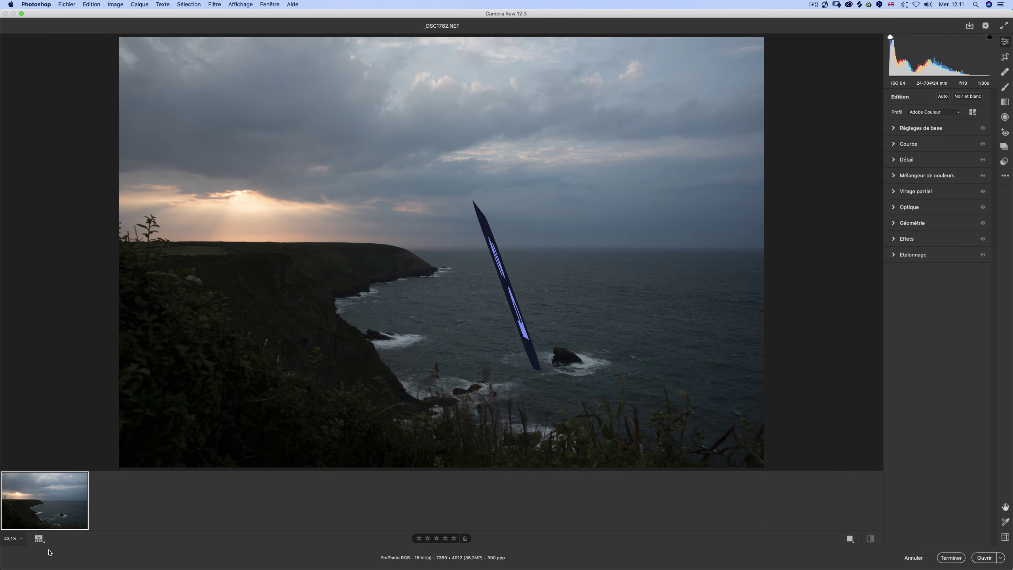
click(39, 539)
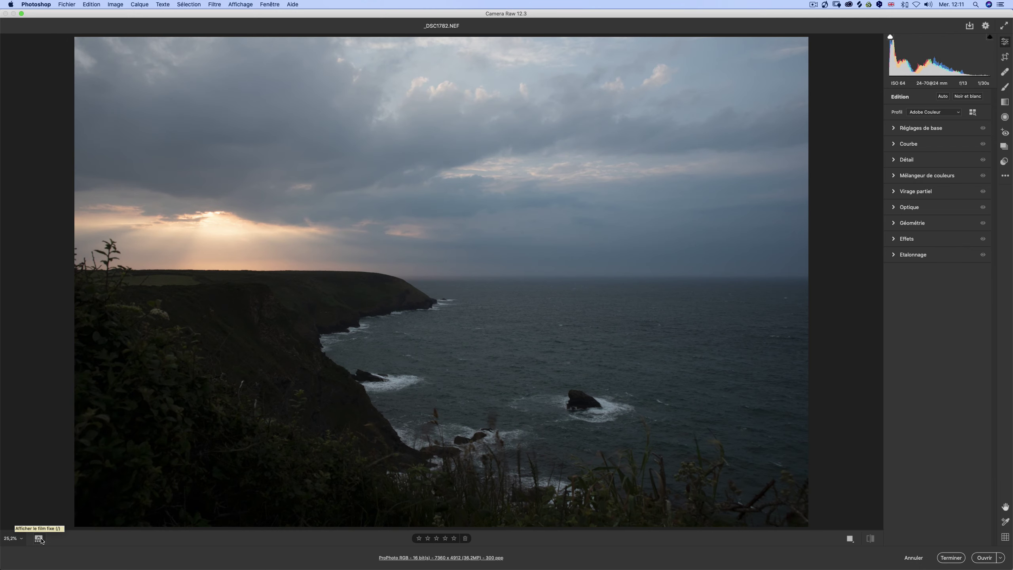
click(38, 539)
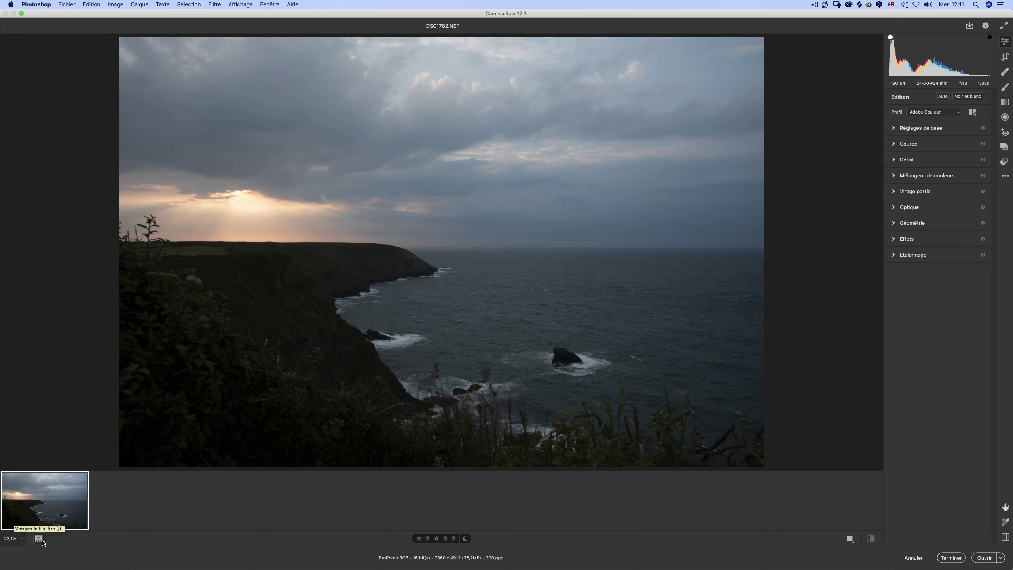
click(39, 539)
click(39, 539)
Switch the filmstrip orientation to vertical and back to horizontal.
right_click(39, 539)
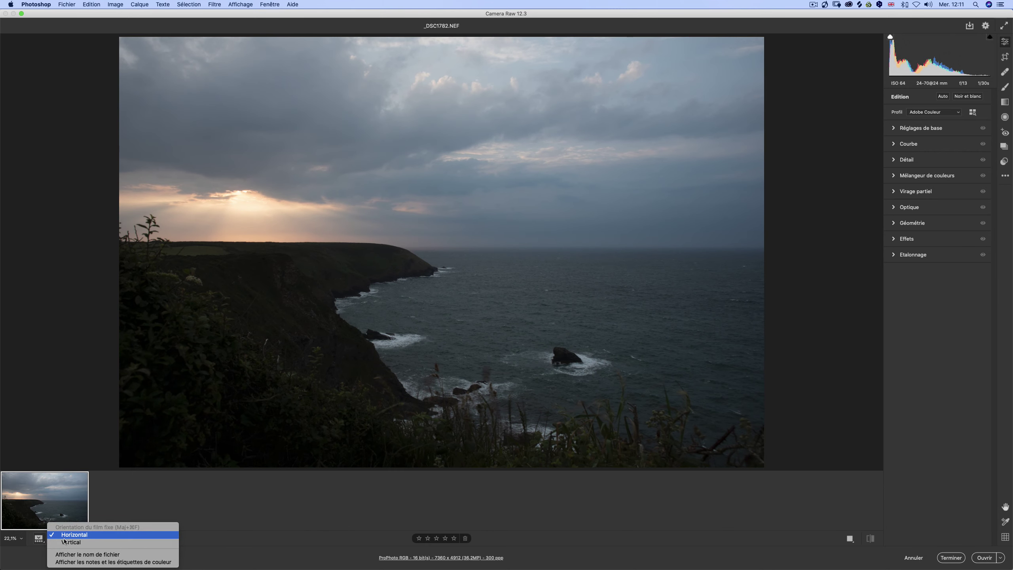
click(64, 542)
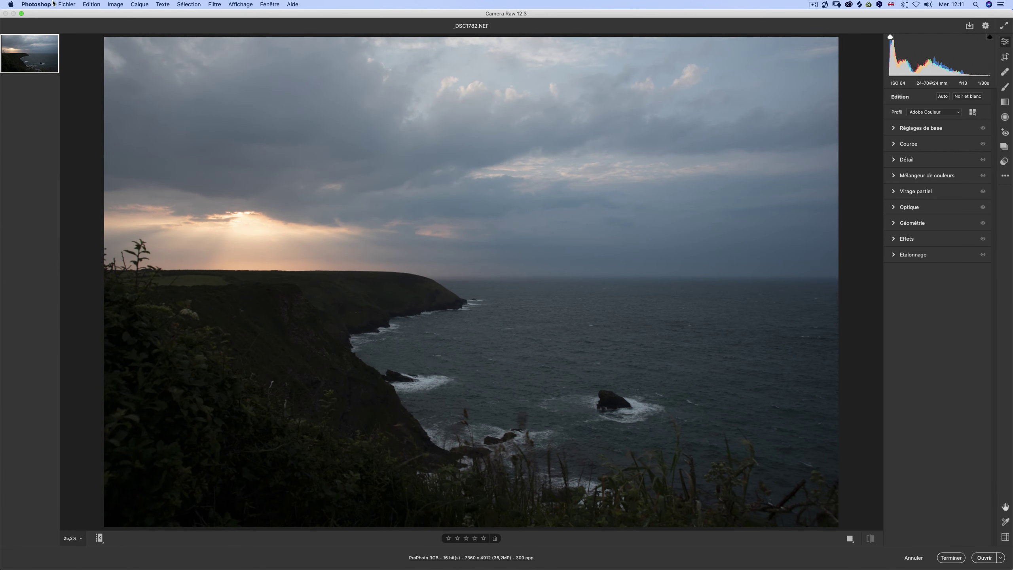
right_click(99, 538)
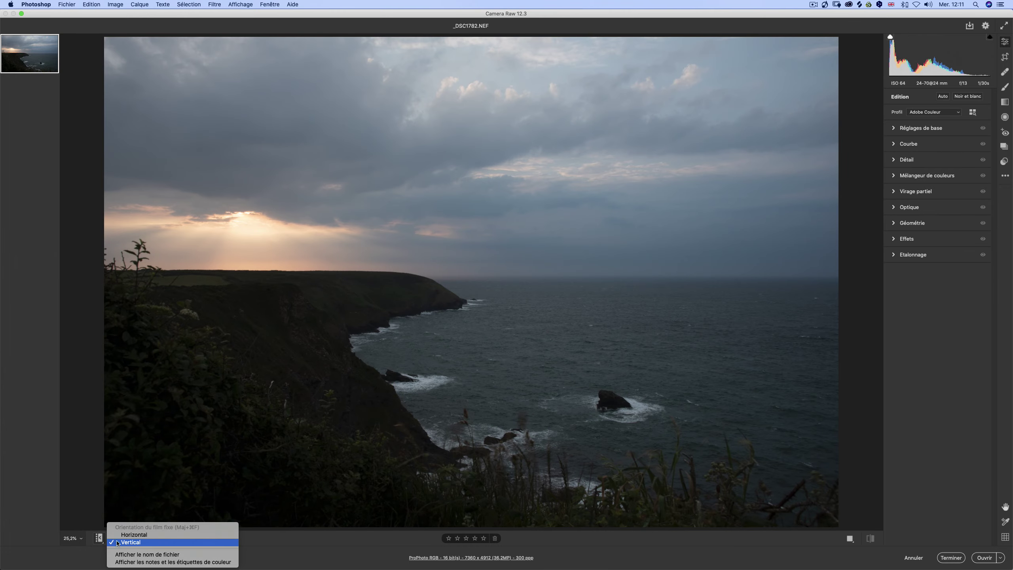
click(134, 535)
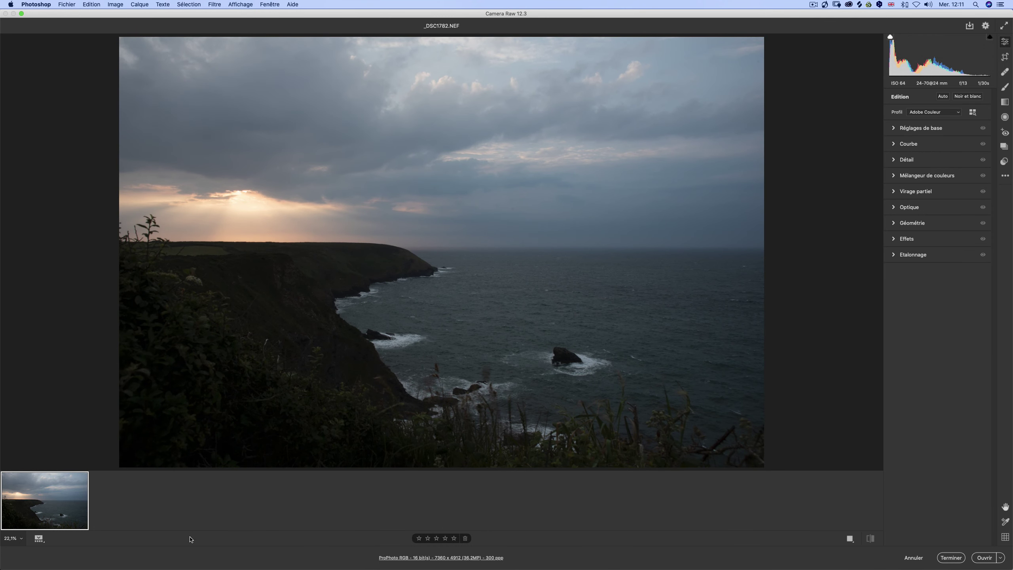
Display the file name and the ratings and color labels in the filmstrip.
click(39, 538)
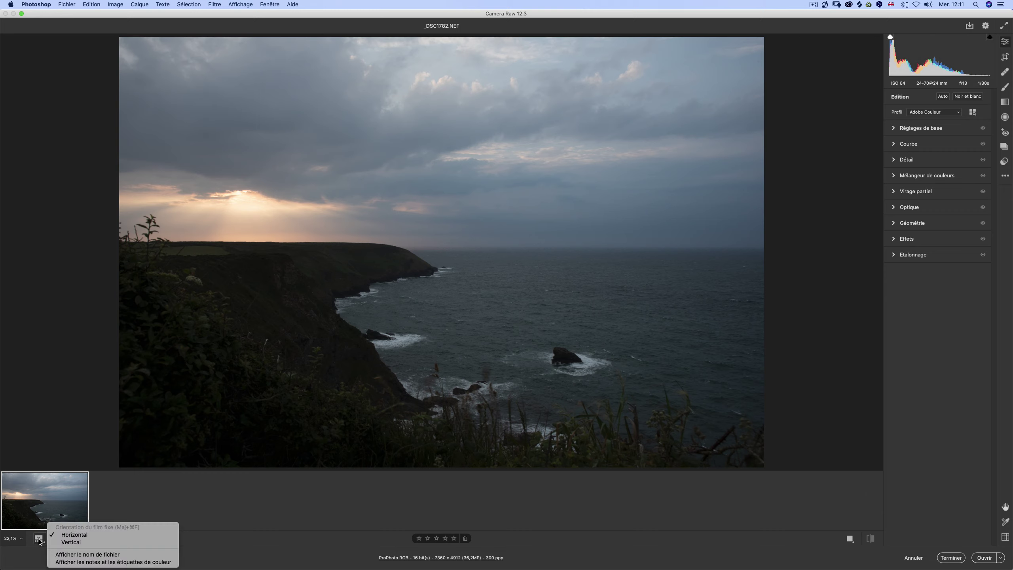
click(154, 555)
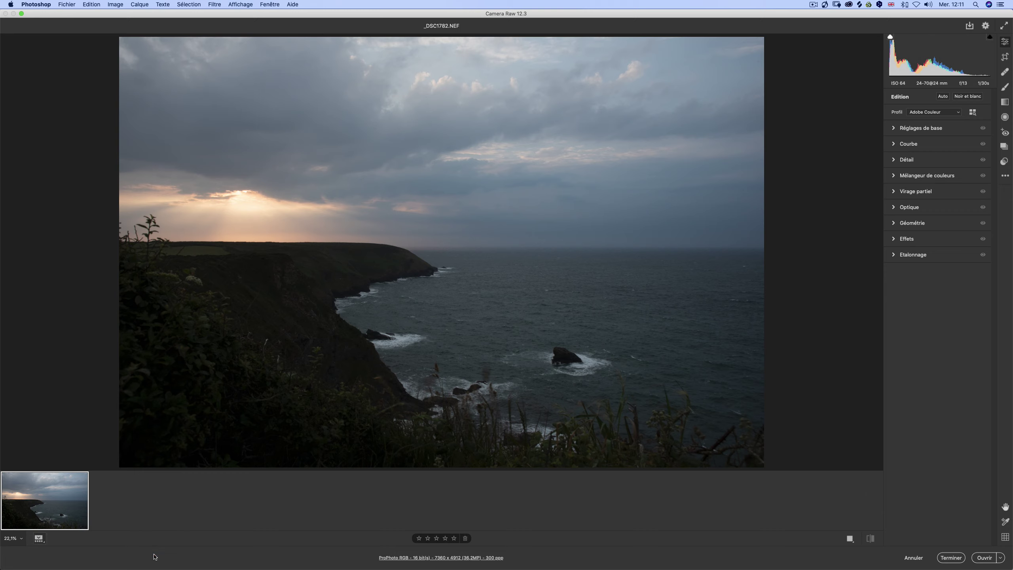
right_click(34, 507)
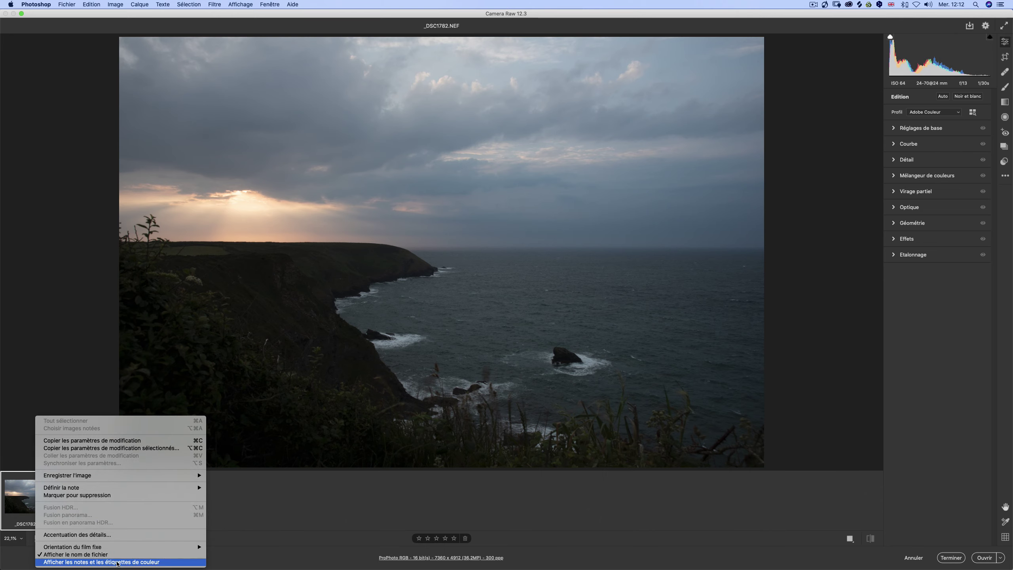
click(117, 562)
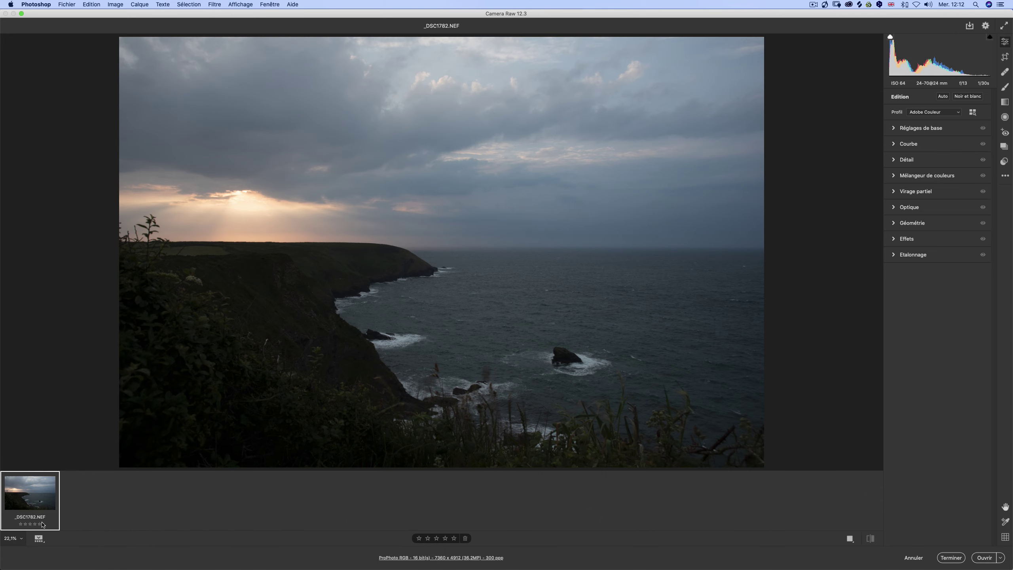
Try the vertical filmstrip orientation from the thumbnail's own options.
right_click(47, 504)
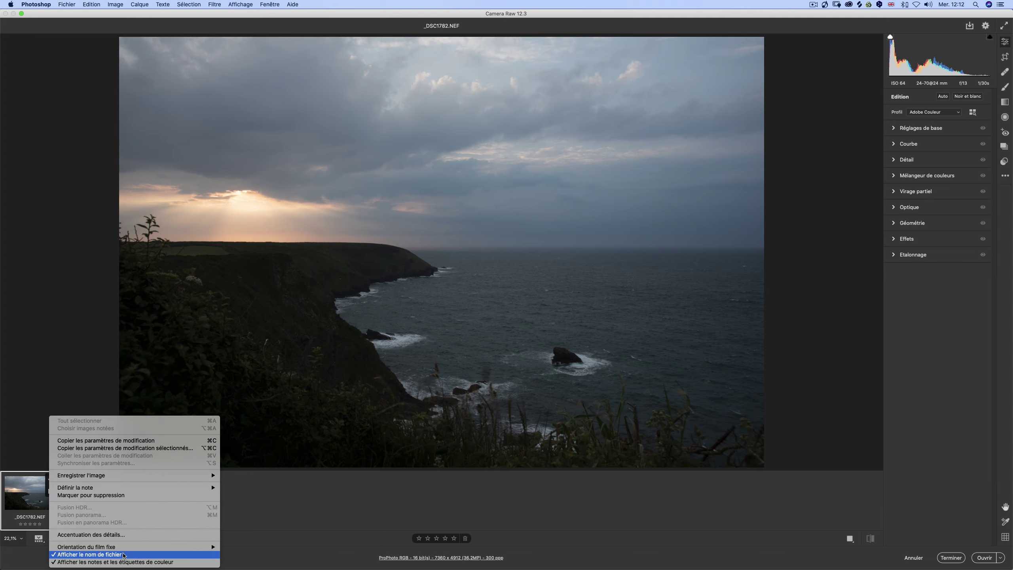
mouse_move(120, 549)
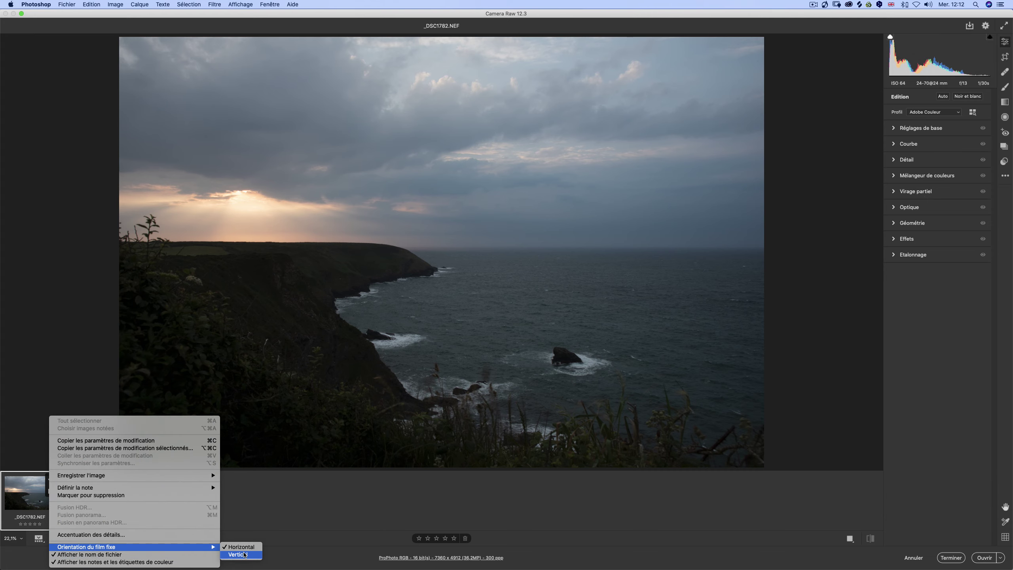
click(246, 554)
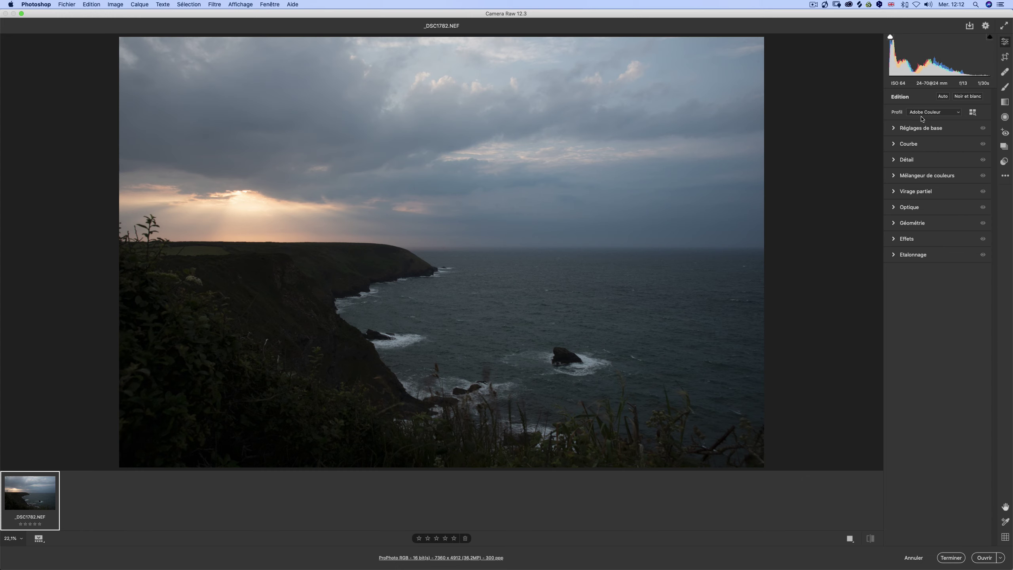
Apply the automatic adjustments to the photo and revert them.
click(893, 127)
click(892, 127)
click(943, 96)
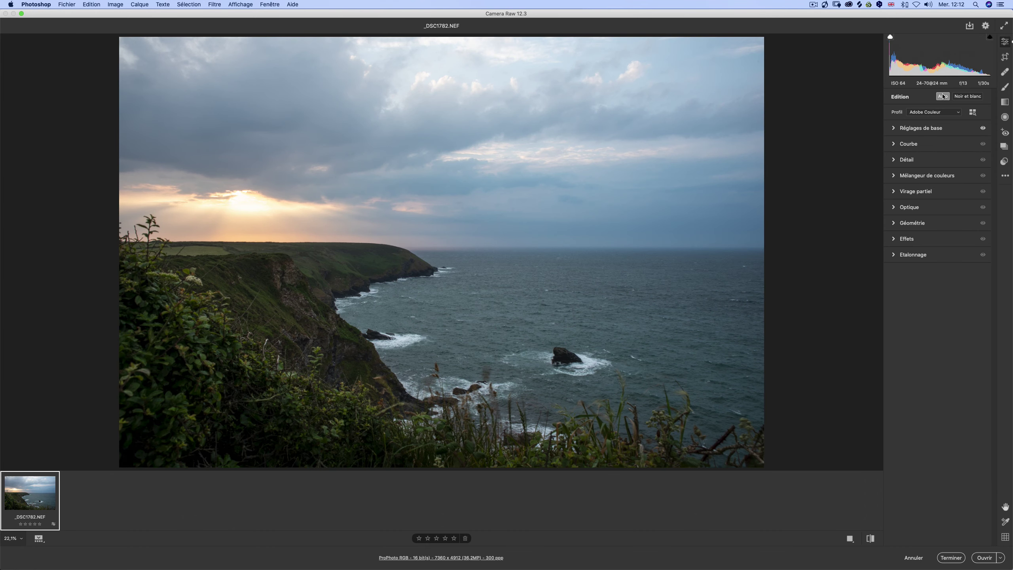
click(943, 95)
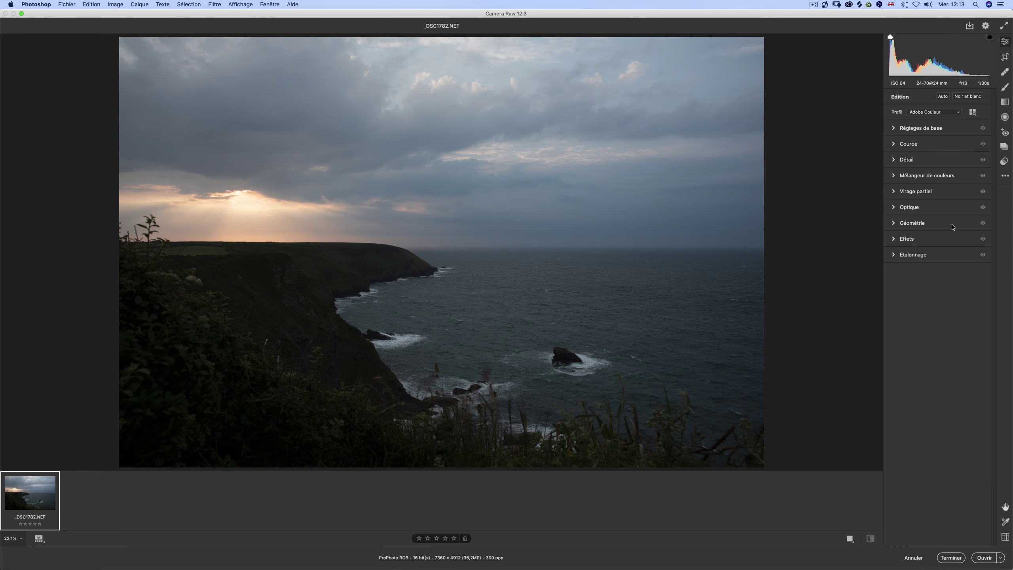
Examine the controls in the editing sections one by one, from basic adjustments through curve, detail, color mixer, split toning, optics and geometry to effects.
click(895, 131)
click(896, 130)
click(895, 146)
click(895, 146)
click(894, 160)
click(893, 160)
click(895, 176)
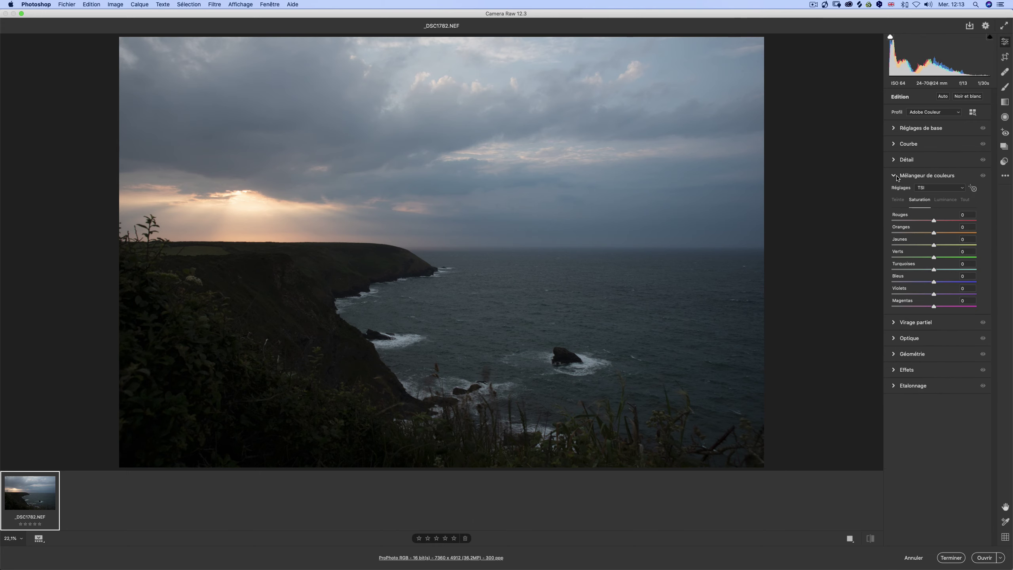
click(894, 176)
click(894, 191)
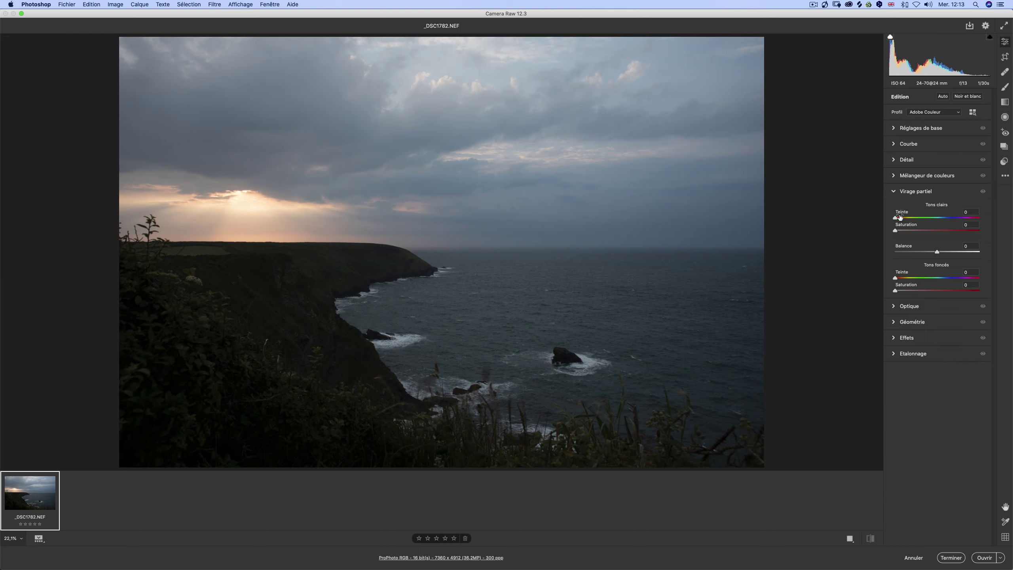
click(894, 192)
click(895, 208)
click(896, 208)
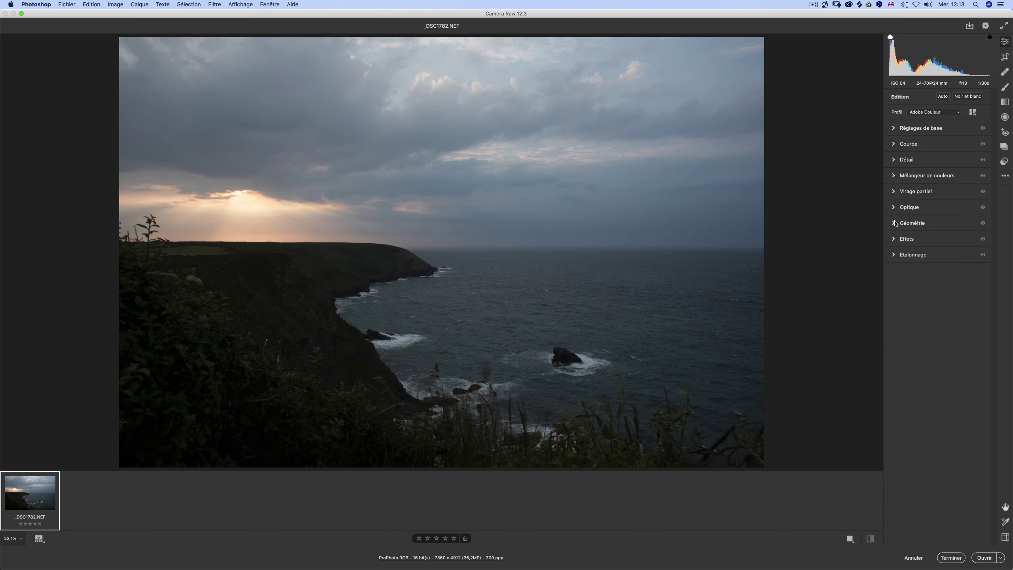
click(893, 224)
click(893, 223)
click(894, 238)
click(893, 239)
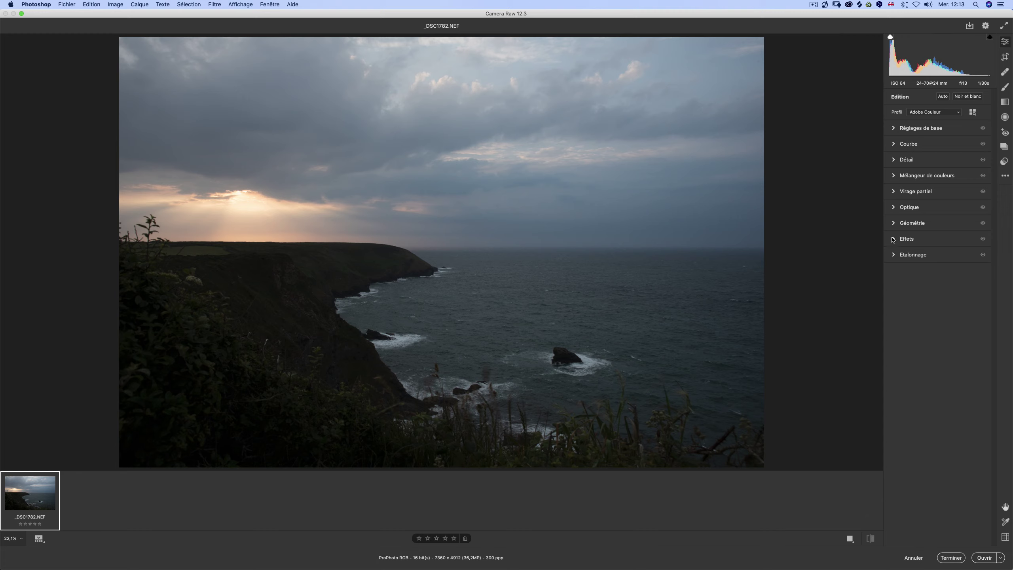
Enable chromatic aberration removal and lens profile corrections in the optics settings.
click(897, 207)
click(904, 233)
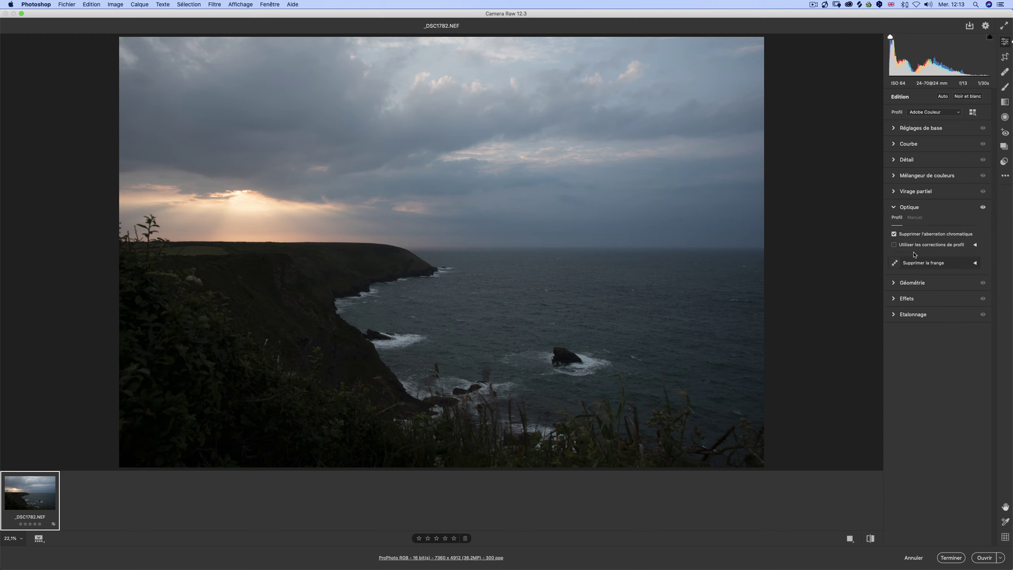
click(894, 244)
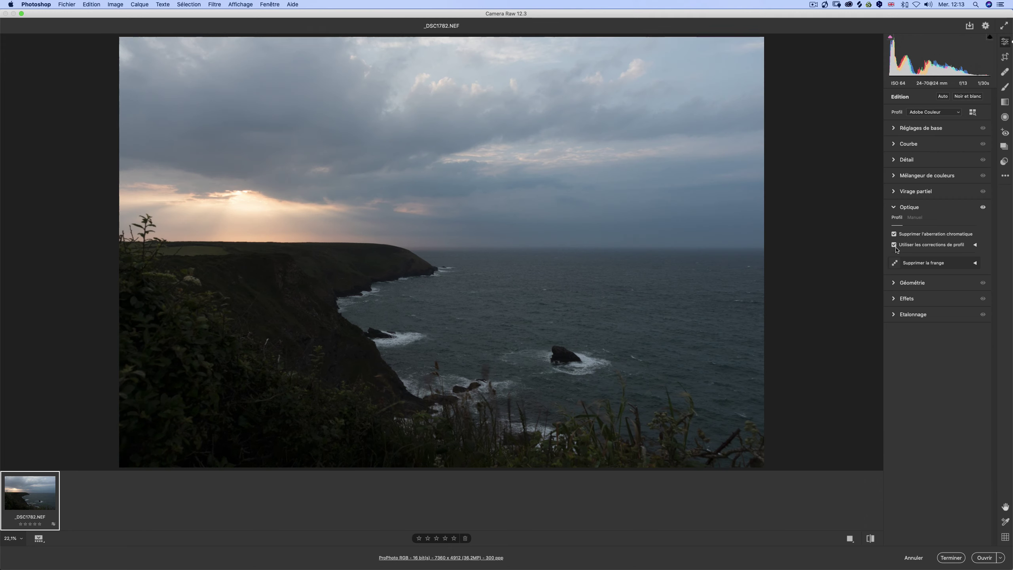
click(894, 207)
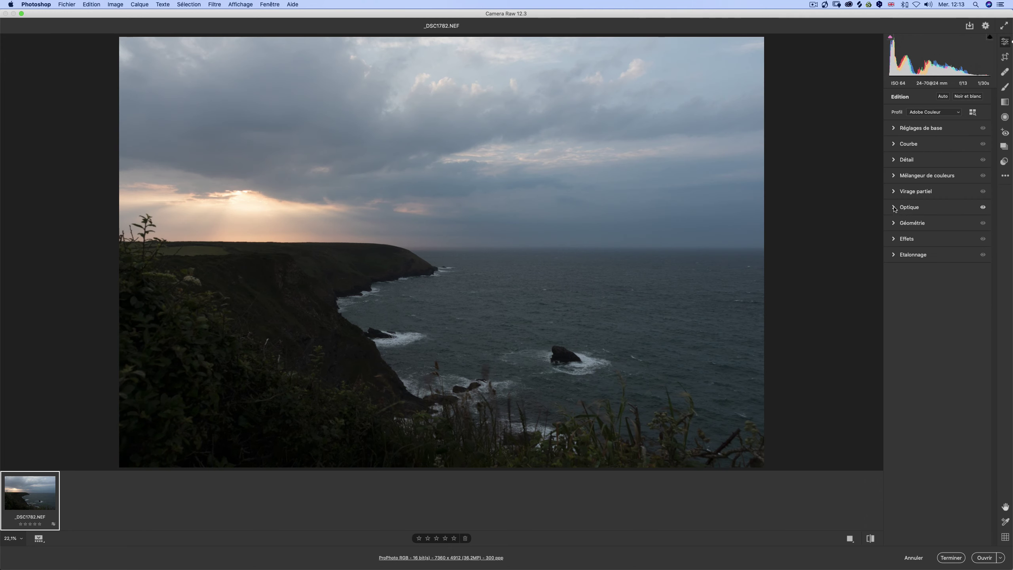
Set the photo's white balance to the cloudy preset in the basic adjustments.
click(893, 129)
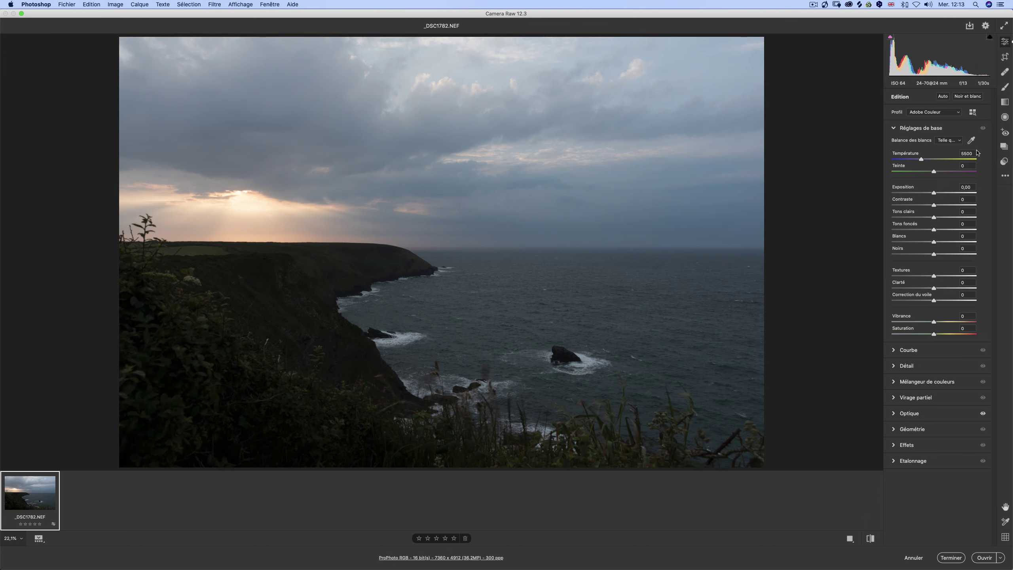
click(953, 140)
click(952, 159)
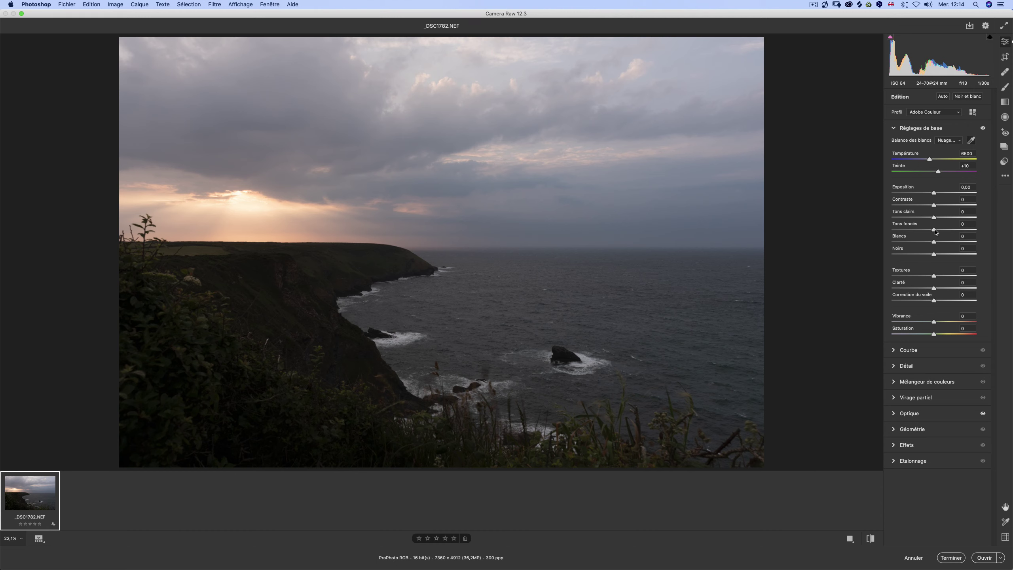
Set highlights to -41, shadows to +52, whites to +9, blacks to +54 and exposure to +0.30.
drag(933, 230, 956, 250)
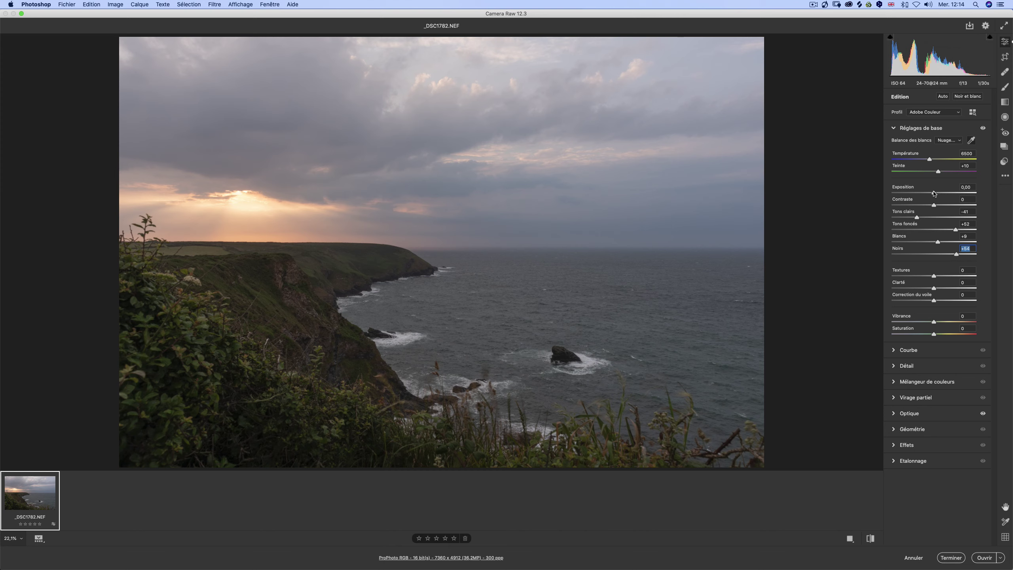
drag(933, 193, 936, 193)
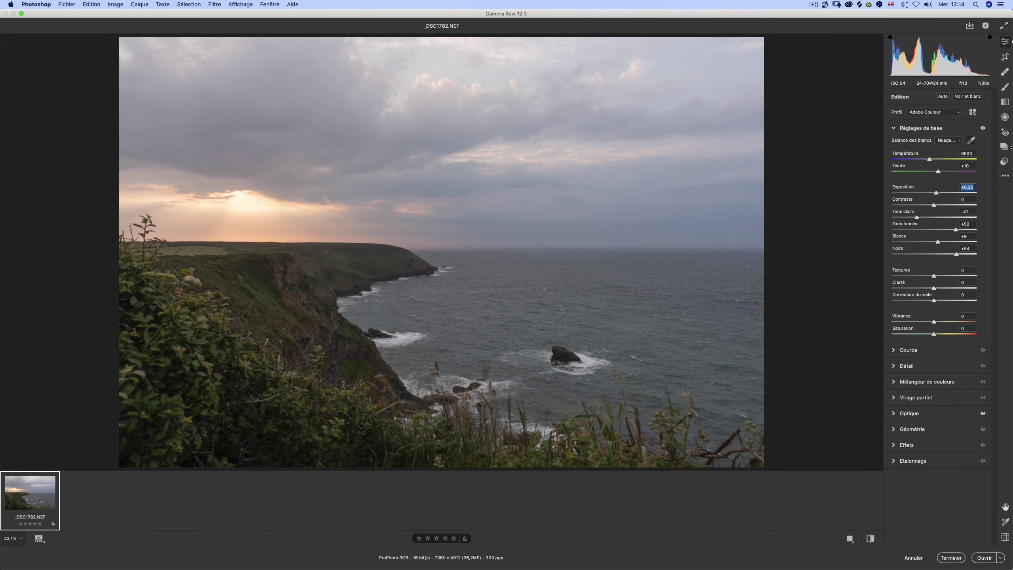
Draw a vertical graduated filter over the sky and move it down so its lower edge meets the horizon.
click(1003, 102)
drag(441, 43, 439, 220)
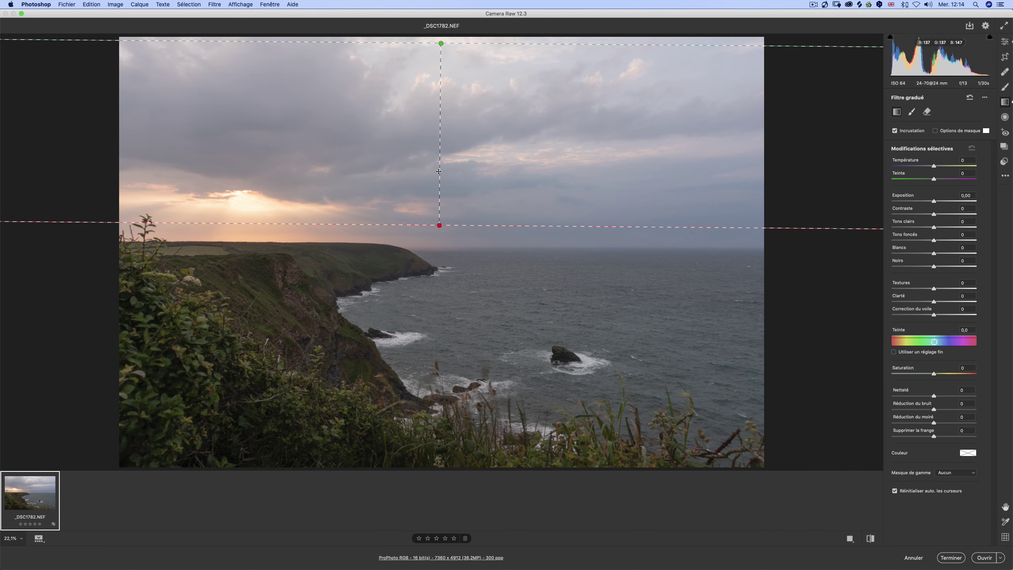
drag(438, 172, 439, 198)
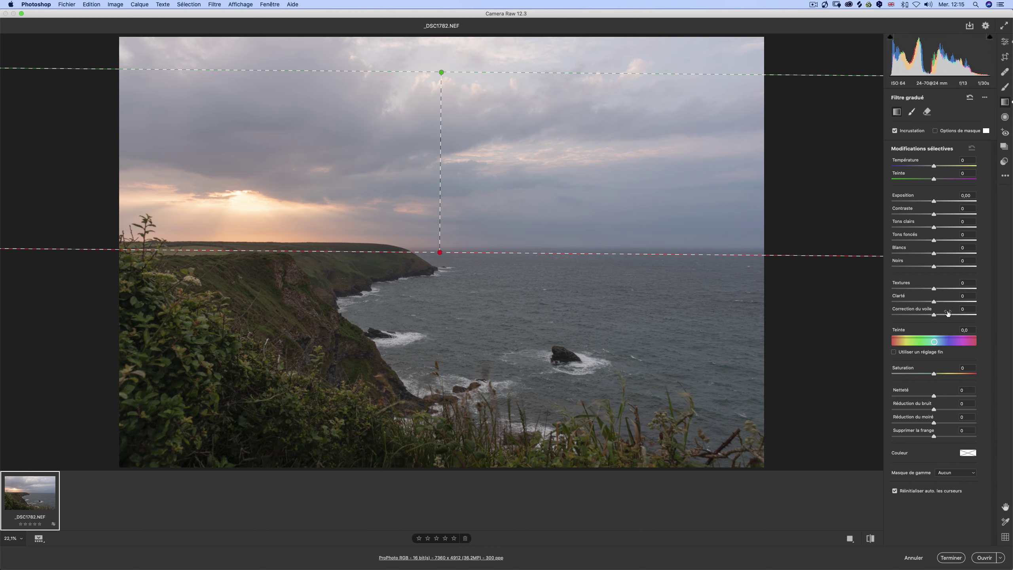
Set the graduated filter's exposure to -0.50 and its hue to -16.8.
mouse_move(934, 342)
mouse_down()
mouse_move(959, 342)
mouse_move(901, 342)
mouse_move(925, 342)
mouse_up()
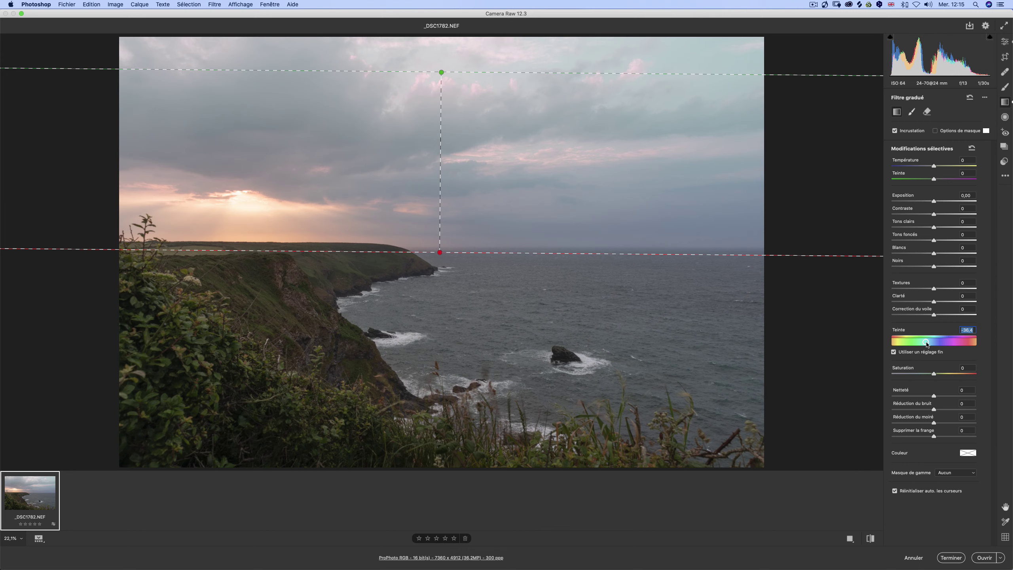
drag(933, 344, 932, 343)
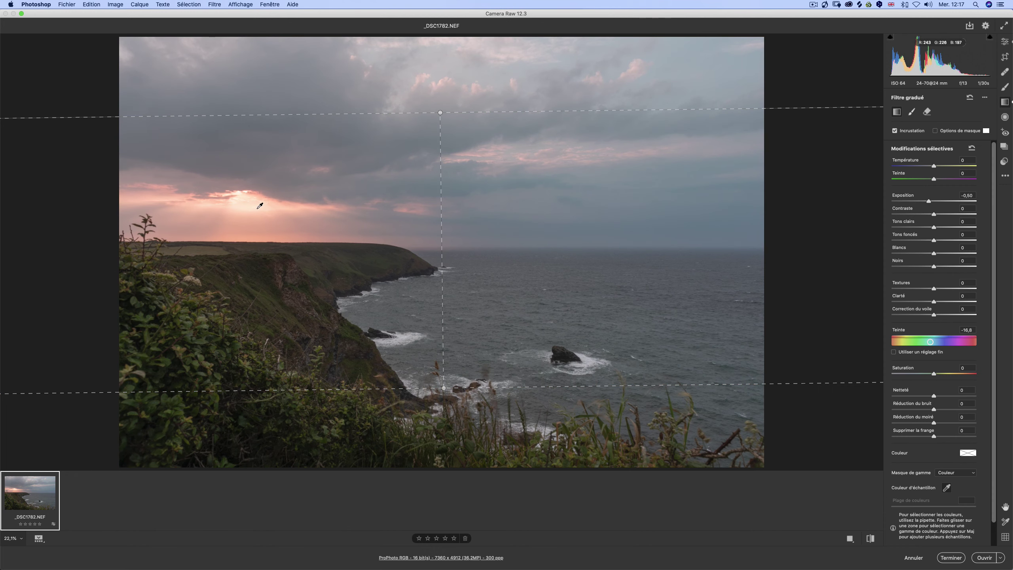
Sample the sunset glow for the filter's color range mask and set the filter's hue to +12.0.
click(258, 207)
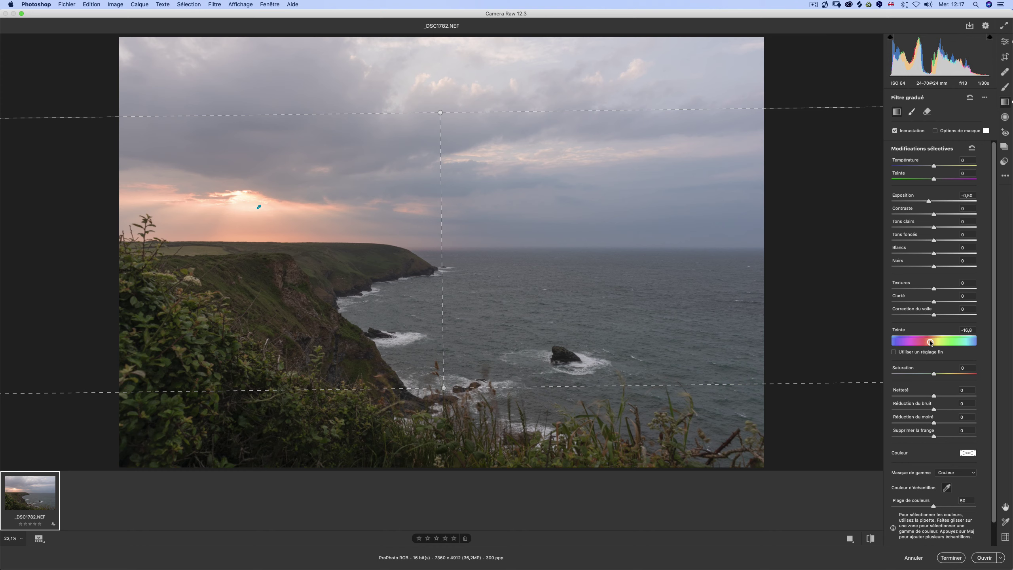
mouse_move(929, 342)
mouse_down()
mouse_move(918, 344)
mouse_move(944, 347)
mouse_move(918, 346)
mouse_move(946, 347)
mouse_up()
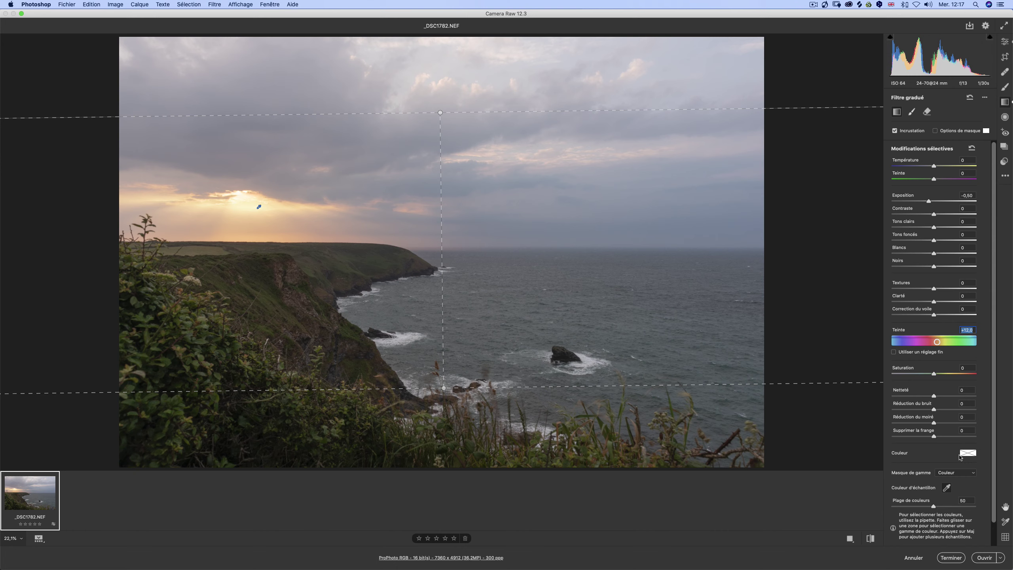
Change the graduated filter's range mask type to luminance.
click(968, 475)
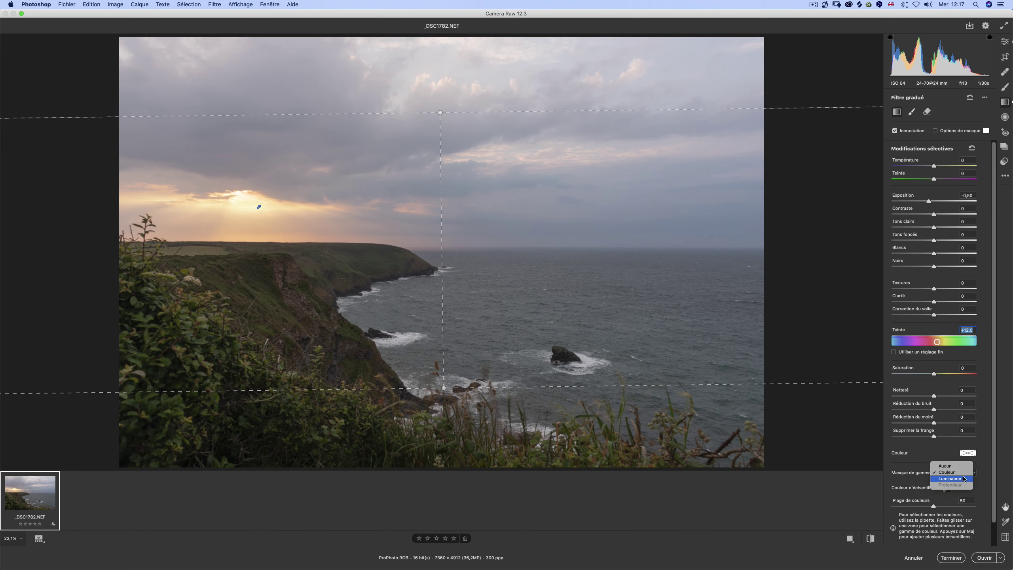
click(963, 478)
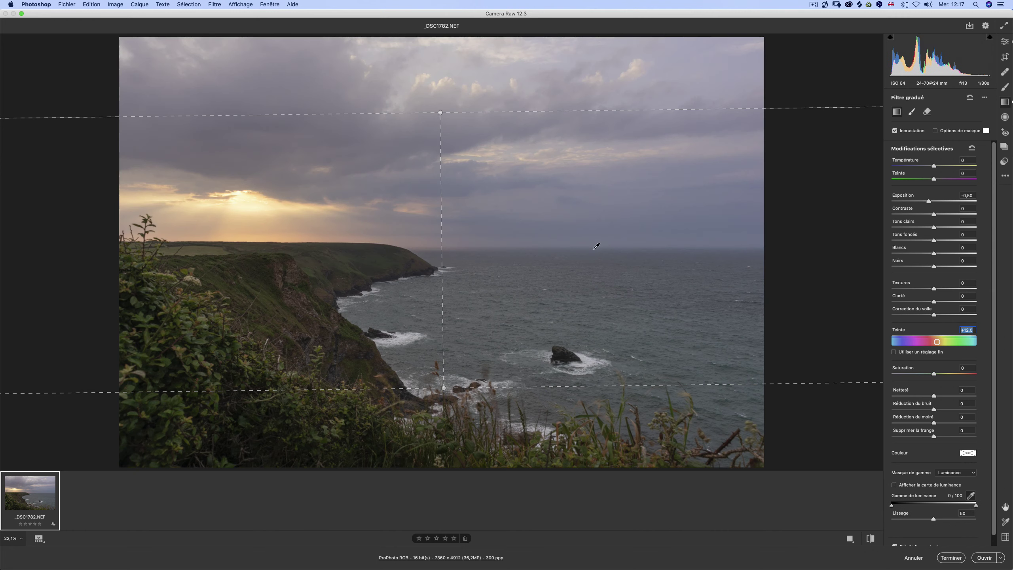
Sample the sky for the filter's luminance mask, set the luminance range to 24/100 using the luminance map, and reduce the filter's hue.
click(395, 135)
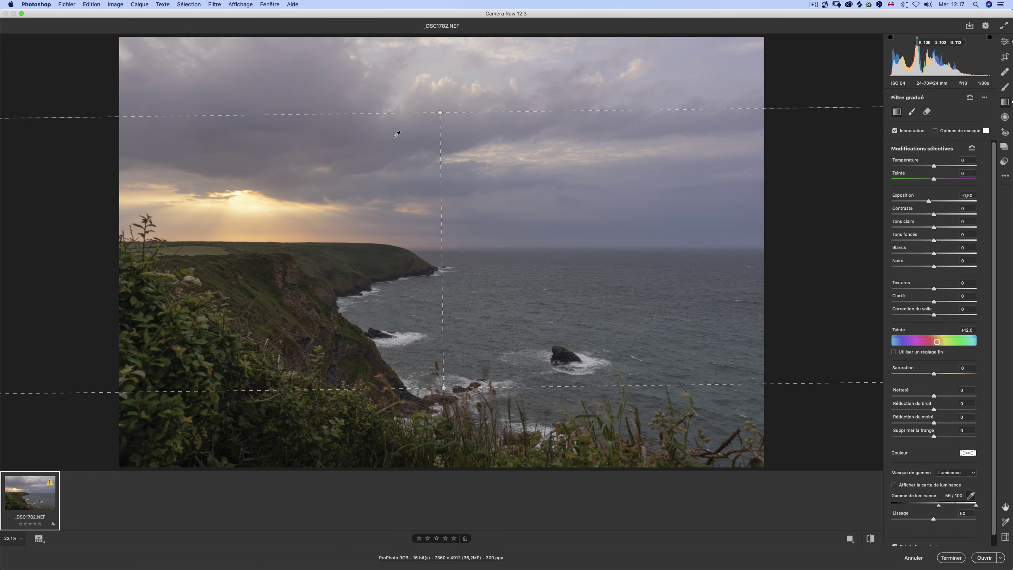
click(894, 485)
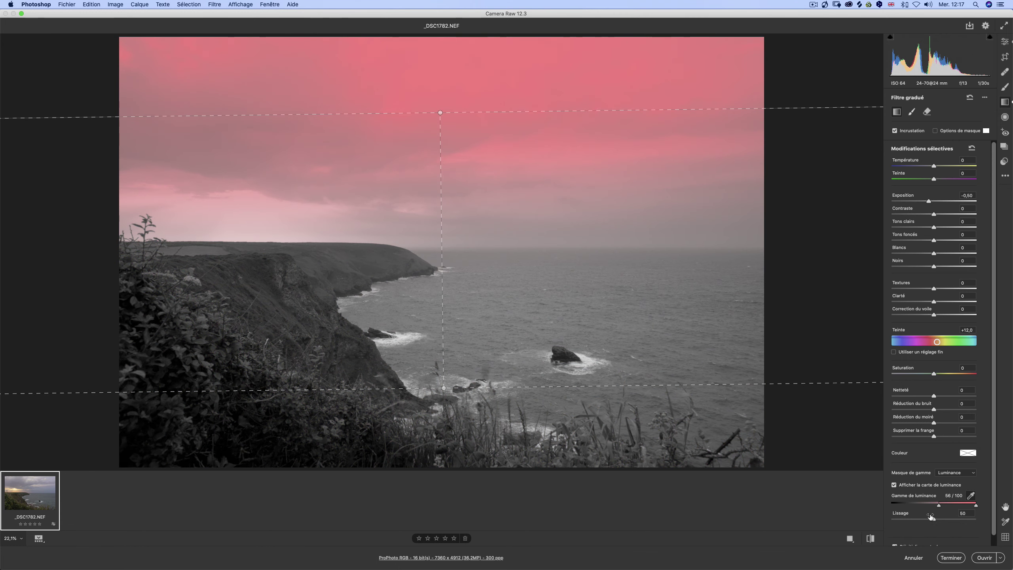
drag(939, 507, 911, 507)
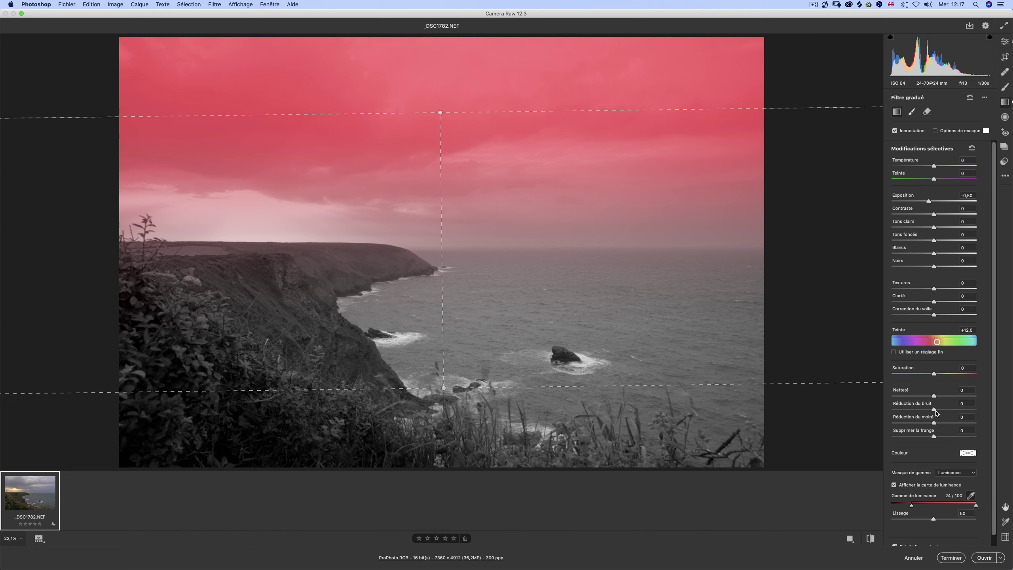
click(894, 485)
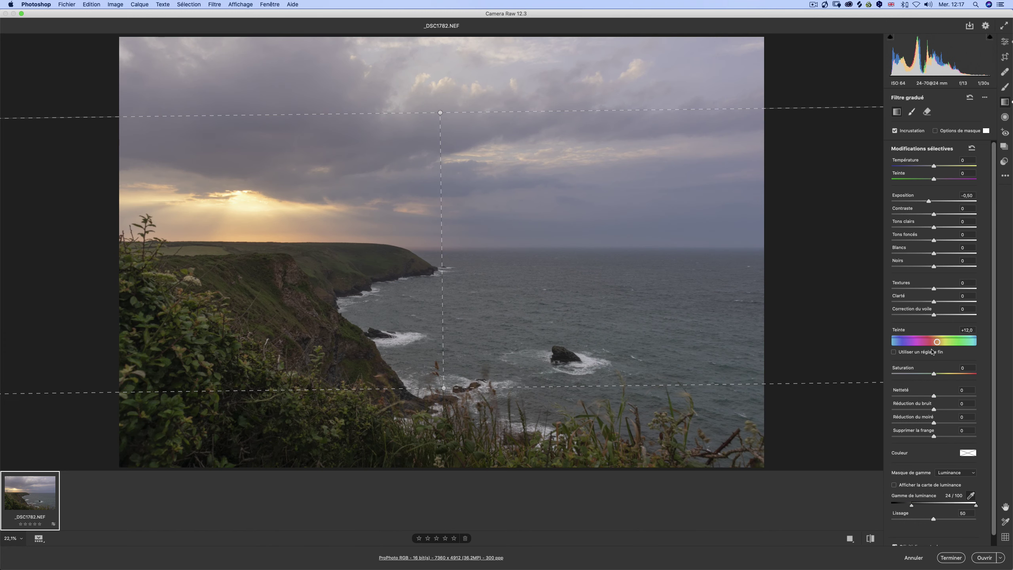
mouse_move(937, 342)
mouse_down()
mouse_move(950, 343)
mouse_move(934, 341)
mouse_up()
Paint an adjustment brush mask at size 3 over the whole cliff and headland, showing the mask while painting.
click(1004, 87)
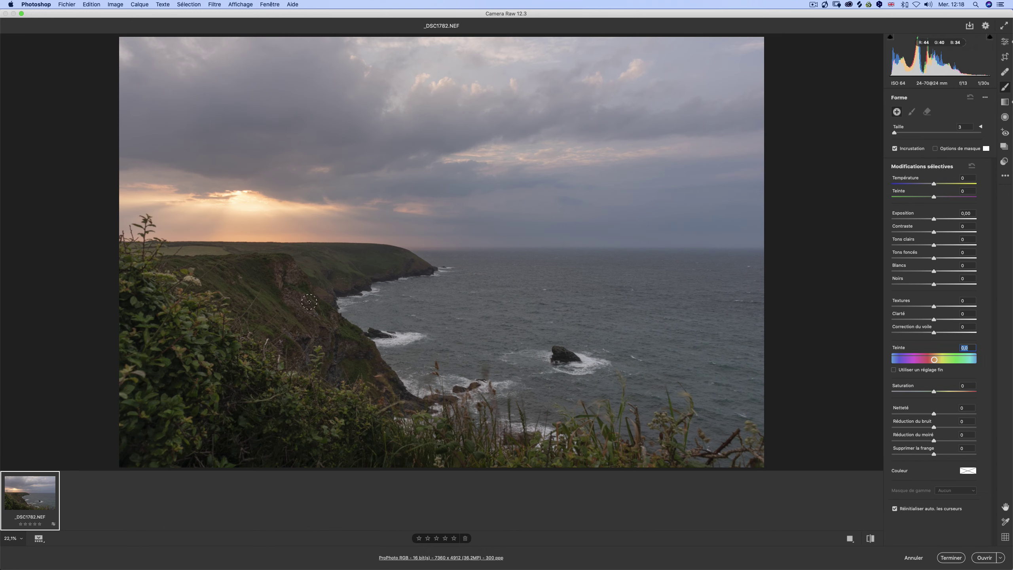
drag(280, 261, 292, 282)
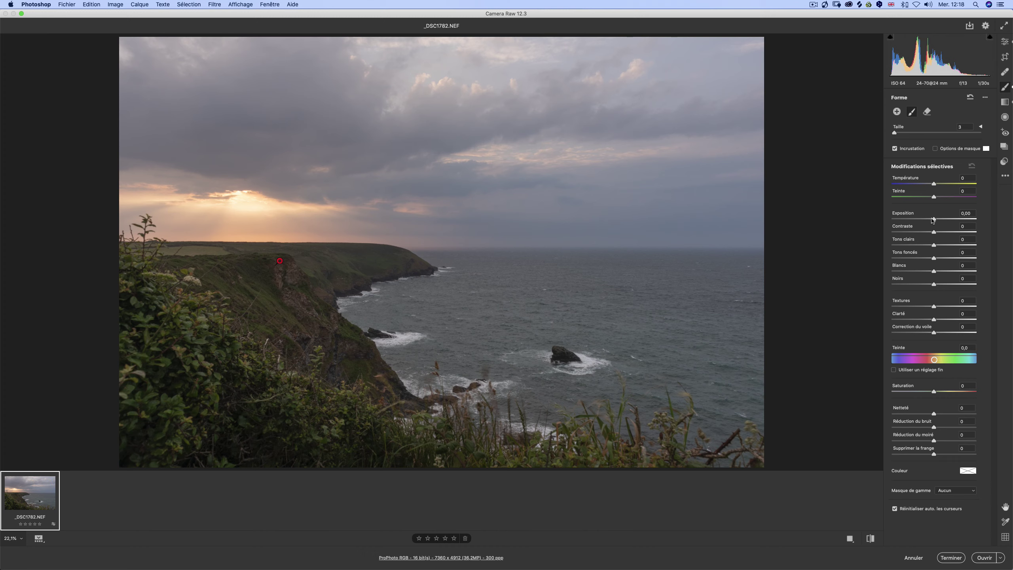
click(935, 148)
mouse_move(305, 316)
mouse_down()
mouse_move(325, 371)
mouse_move(338, 380)
mouse_move(321, 343)
mouse_move(346, 364)
mouse_move(336, 346)
mouse_move(327, 358)
mouse_move(258, 312)
mouse_up()
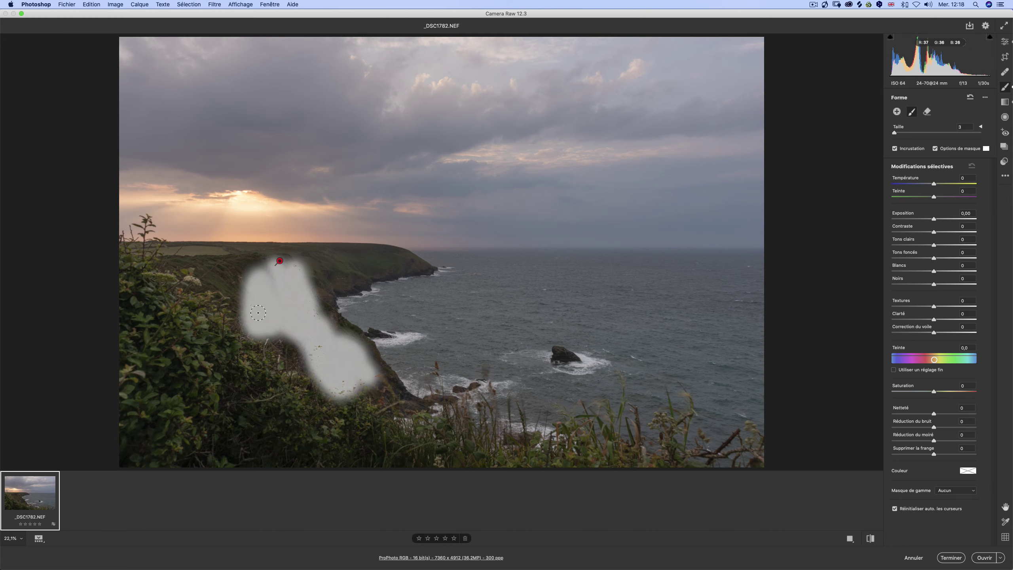
mouse_move(249, 267)
mouse_down()
mouse_move(227, 297)
mouse_move(231, 286)
mouse_move(187, 272)
mouse_move(251, 264)
mouse_move(261, 271)
mouse_move(248, 313)
mouse_move(228, 318)
mouse_move(229, 303)
mouse_move(289, 333)
mouse_move(298, 357)
mouse_move(326, 372)
mouse_move(373, 374)
mouse_move(303, 286)
mouse_move(314, 299)
mouse_move(317, 284)
mouse_move(405, 264)
mouse_move(332, 281)
mouse_move(366, 265)
mouse_move(328, 264)
mouse_move(336, 272)
mouse_move(402, 256)
mouse_move(170, 271)
mouse_move(188, 264)
mouse_move(164, 251)
mouse_move(360, 248)
mouse_move(431, 265)
mouse_move(331, 292)
mouse_move(372, 337)
mouse_move(386, 386)
mouse_move(322, 315)
mouse_move(366, 347)
mouse_move(358, 336)
mouse_move(417, 401)
mouse_move(398, 374)
mouse_up()
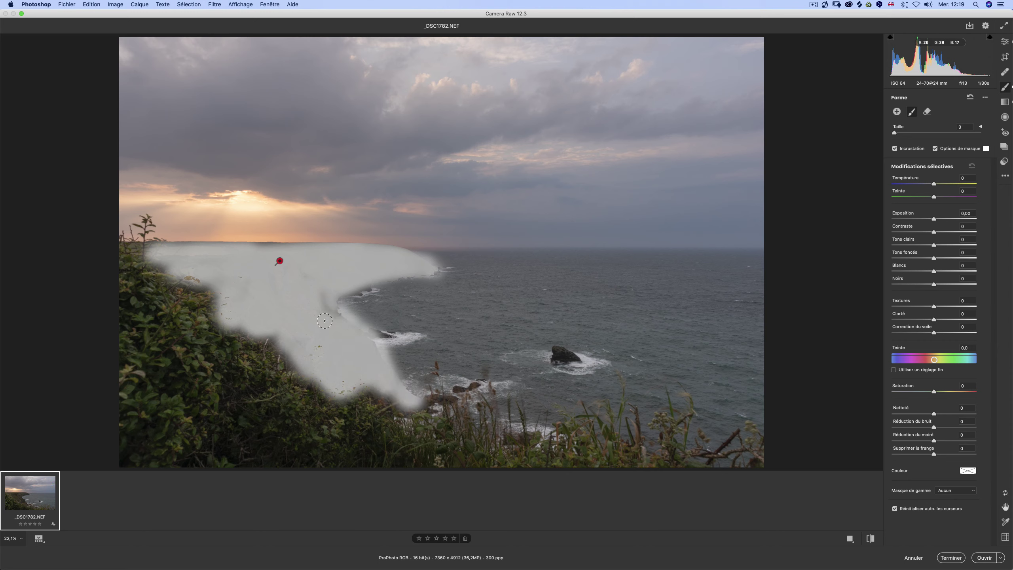
click(935, 148)
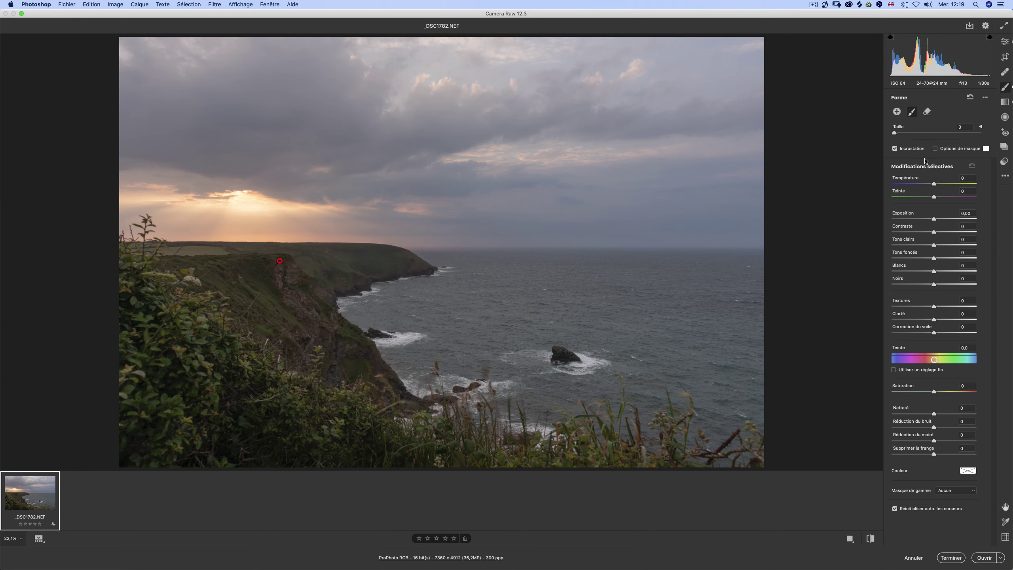
Set the brush's hue to -13.4 and restrict its mask by luminance, with range 36/94 and smoothing 40.
key(Tab)
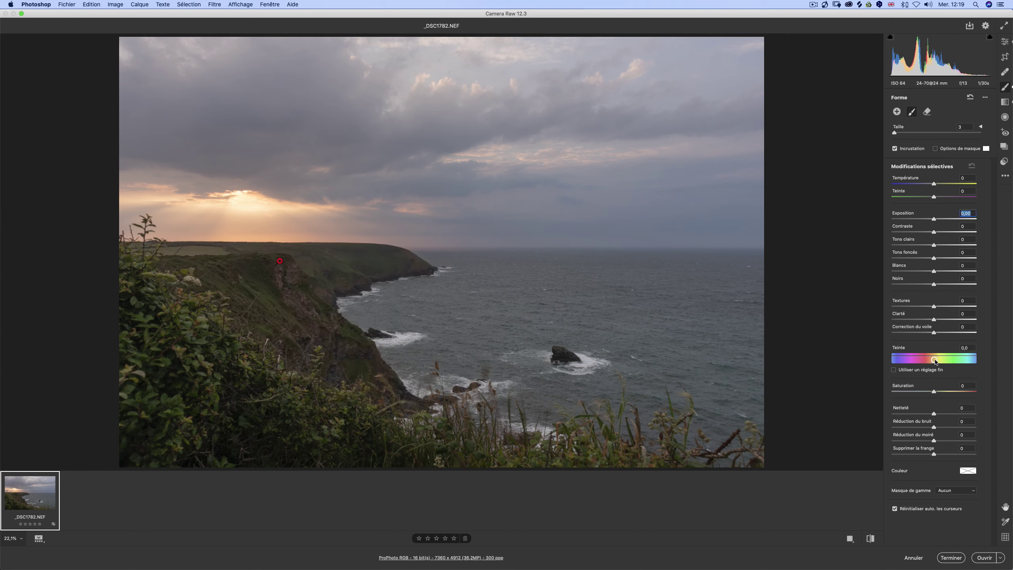
drag(933, 360, 931, 362)
click(961, 492)
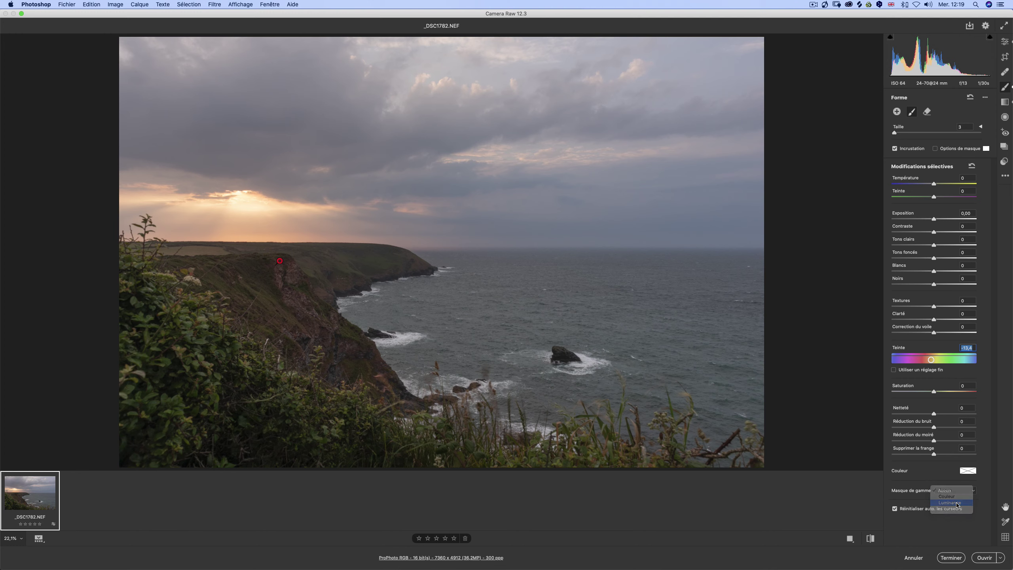
click(956, 504)
click(895, 504)
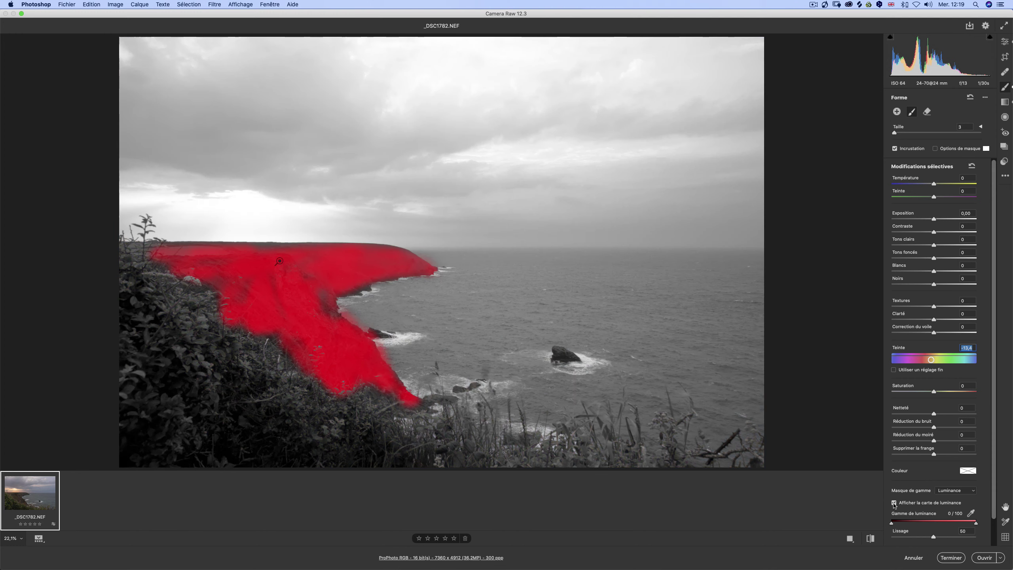
drag(892, 524, 916, 521)
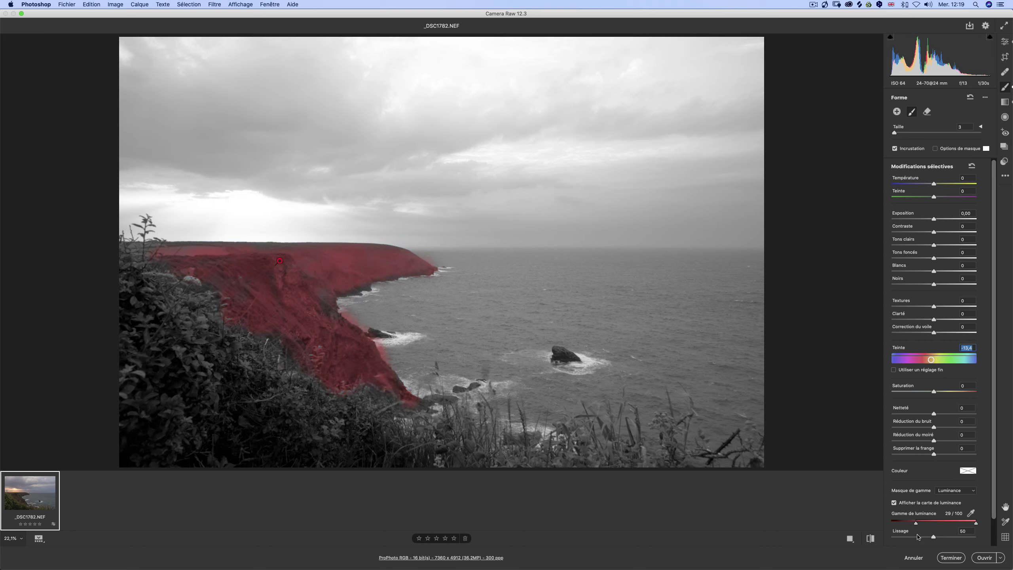
mouse_move(933, 535)
mouse_down()
mouse_move(898, 536)
mouse_move(933, 536)
mouse_up()
Erase the mask spill over the water along the cliff edge with a size 2 eraser and set the luminance range to 33/94.
click(927, 111)
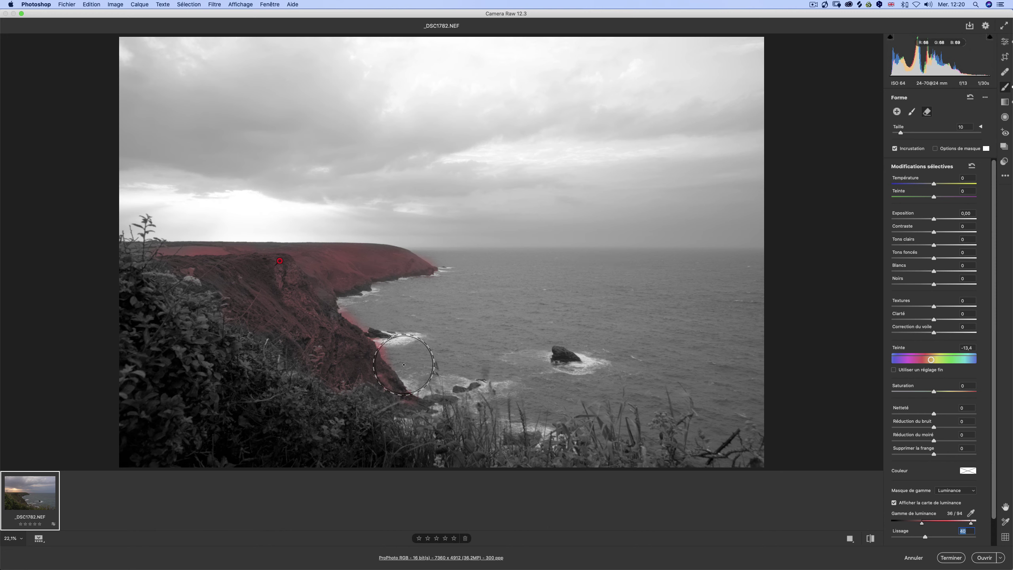
key(bracketleft)
key(bracketleft)
key(bracketleft)
key(bracketleft)
key(bracketleft)
key(bracketleft)
key(bracketleft)
drag(349, 313, 349, 315)
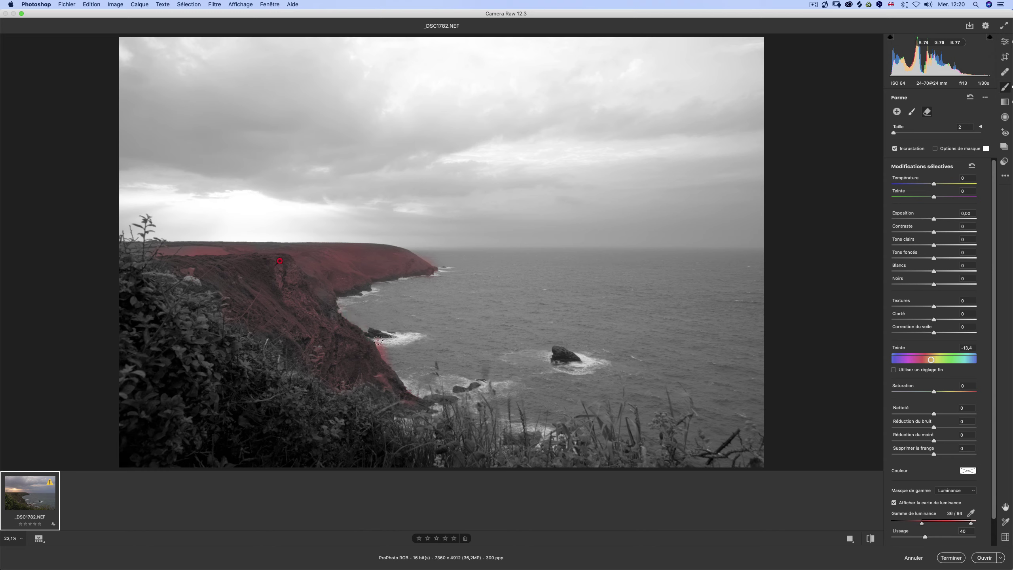
drag(378, 340, 380, 341)
drag(922, 525, 925, 526)
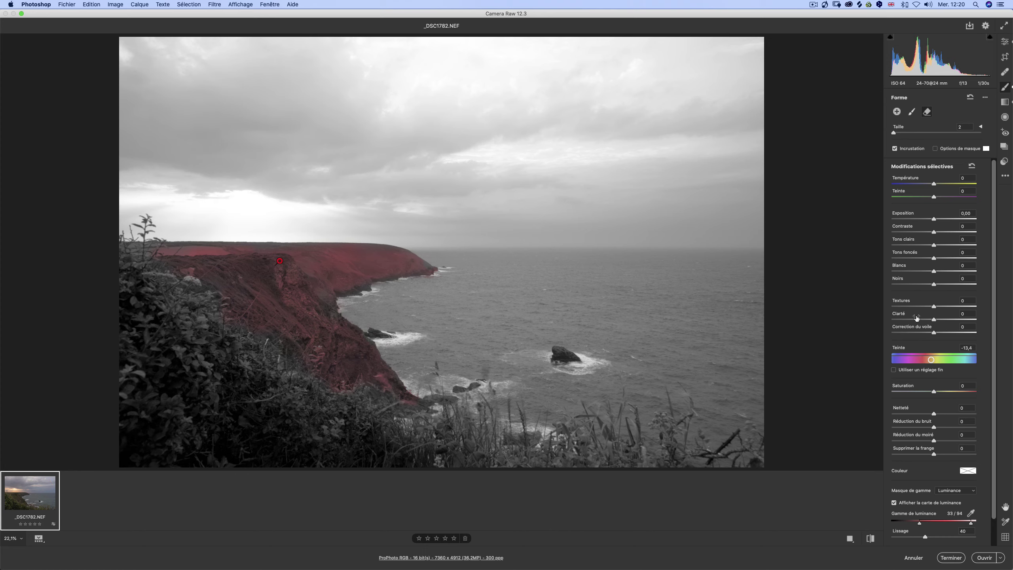
click(894, 502)
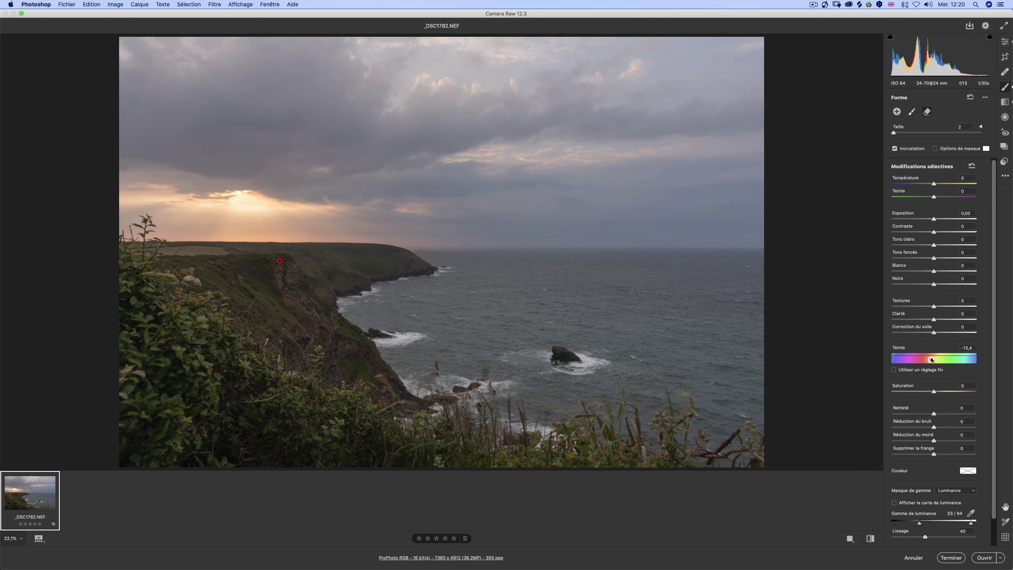
Shift the cliff brush's hue to -66.2, with fine adjustment enabled for the hue.
mouse_move(928, 360)
mouse_down()
mouse_move(919, 360)
mouse_move(937, 360)
mouse_move(919, 361)
mouse_up()
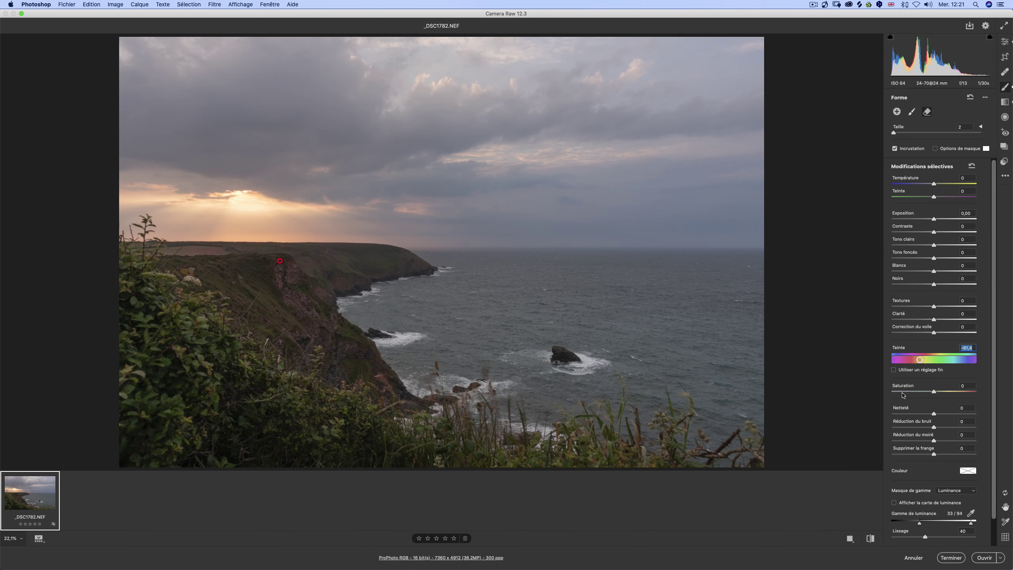
click(894, 370)
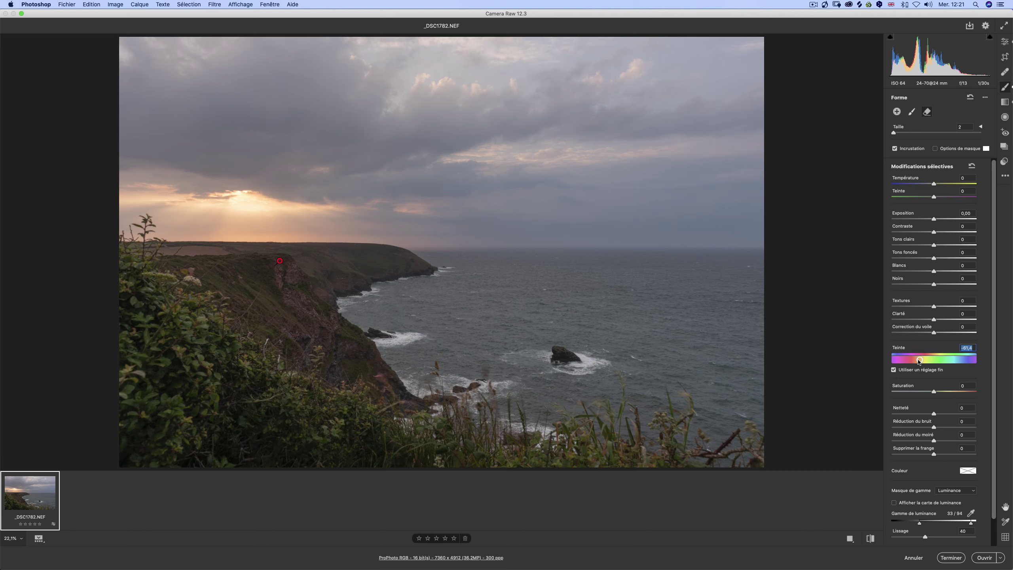
drag(919, 363, 902, 369)
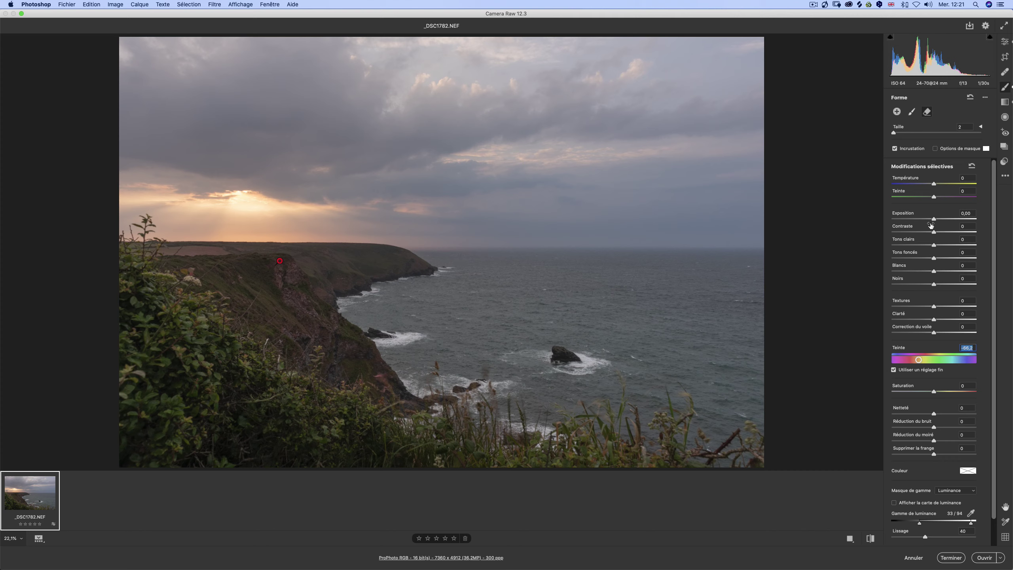
Set the cliff brush's shadows to +28 and clarity to +46, keeping its exposure at 0.
drag(933, 219, 928, 220)
double_click(927, 219)
drag(933, 258, 945, 258)
drag(934, 321, 941, 322)
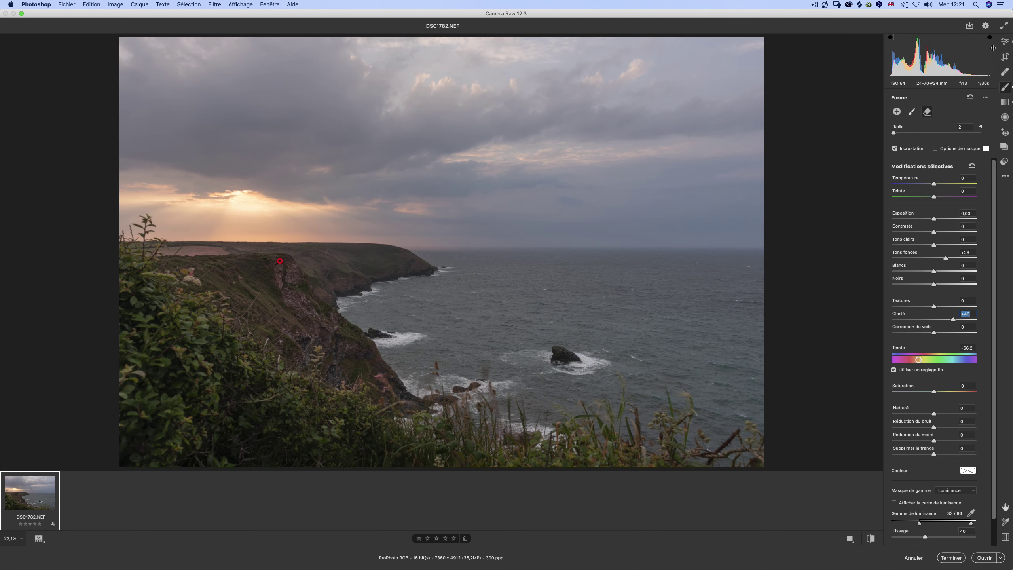
Return to the global edit settings and compare the photo with and without the basic adjustments.
click(1005, 41)
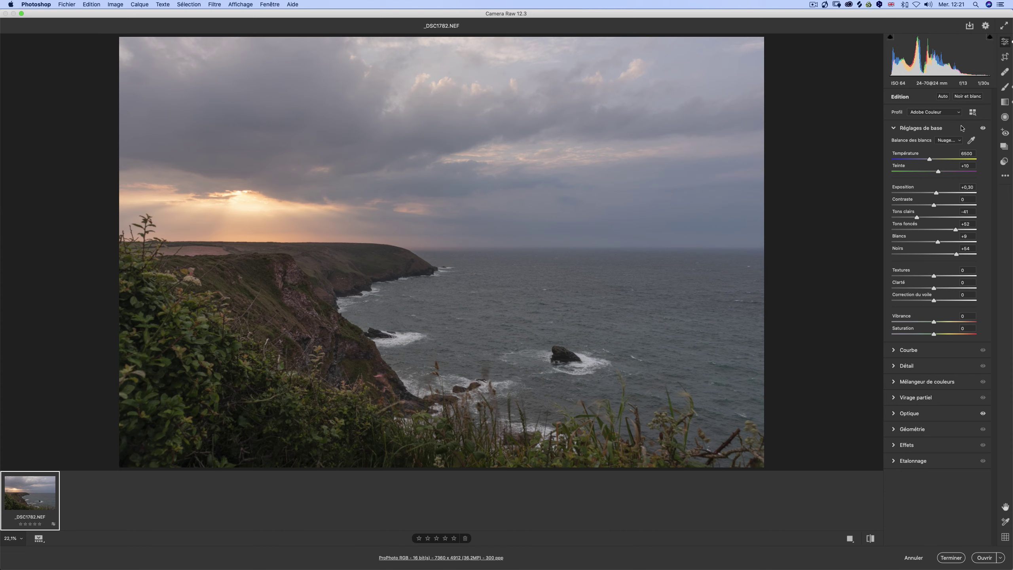
click(981, 129)
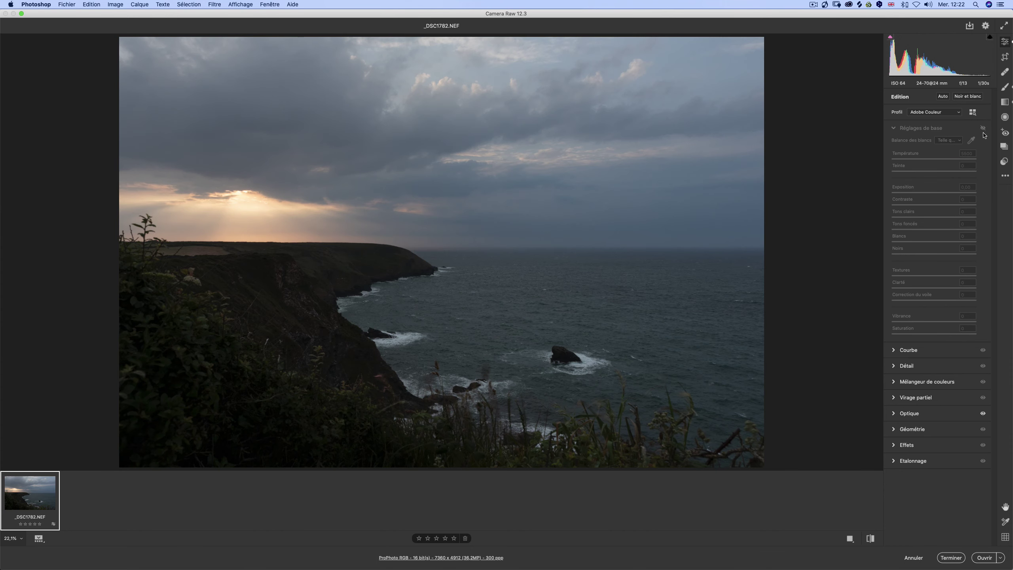
click(983, 130)
click(982, 131)
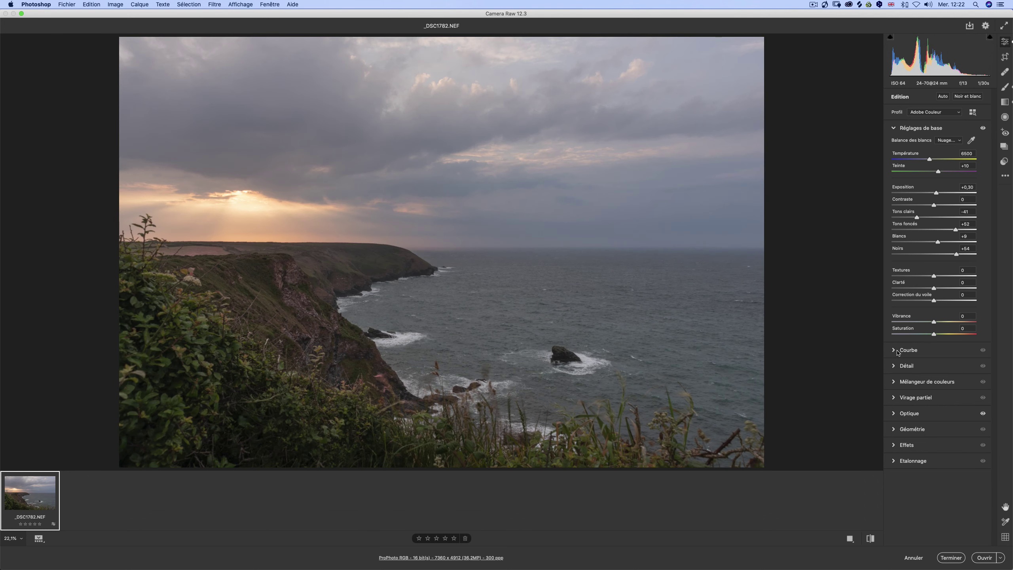
Adjust the midpoints of the red, green and blue curves, with green at input 128, output 123, and compare with the curves off.
click(897, 351)
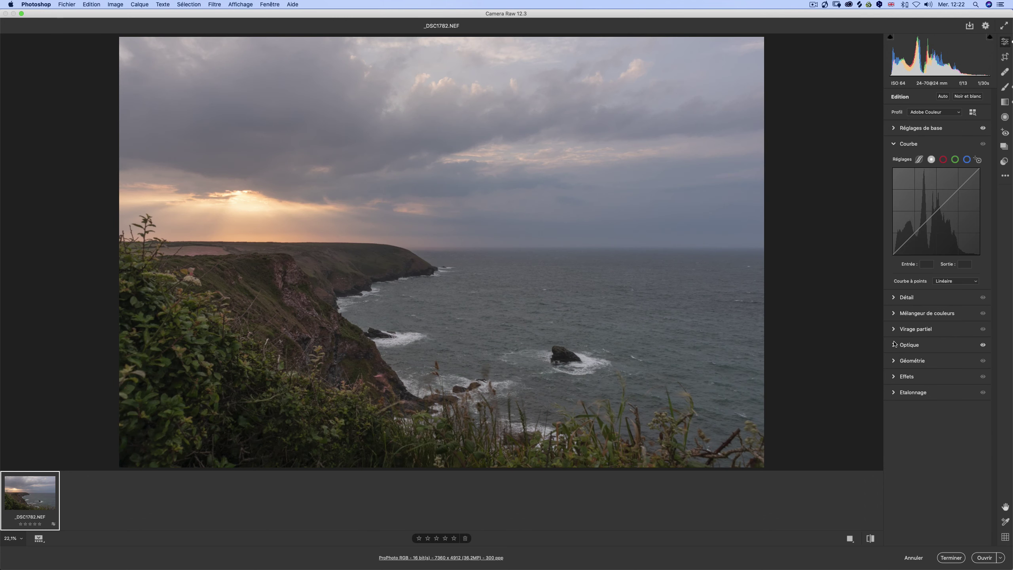
click(944, 159)
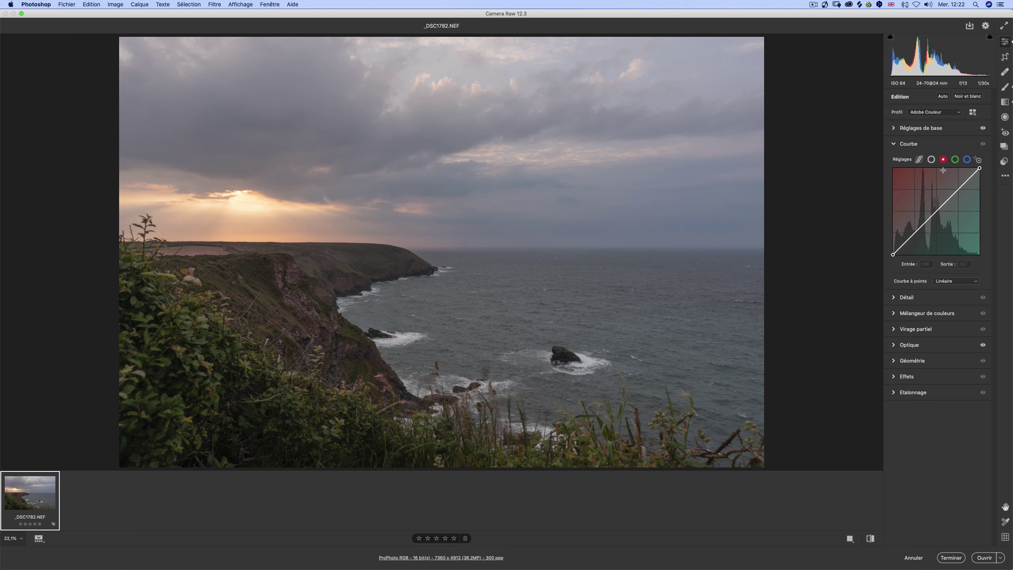
mouse_move(935, 211)
mouse_down()
mouse_move(935, 200)
mouse_move(936, 212)
mouse_up()
click(955, 160)
click(935, 212)
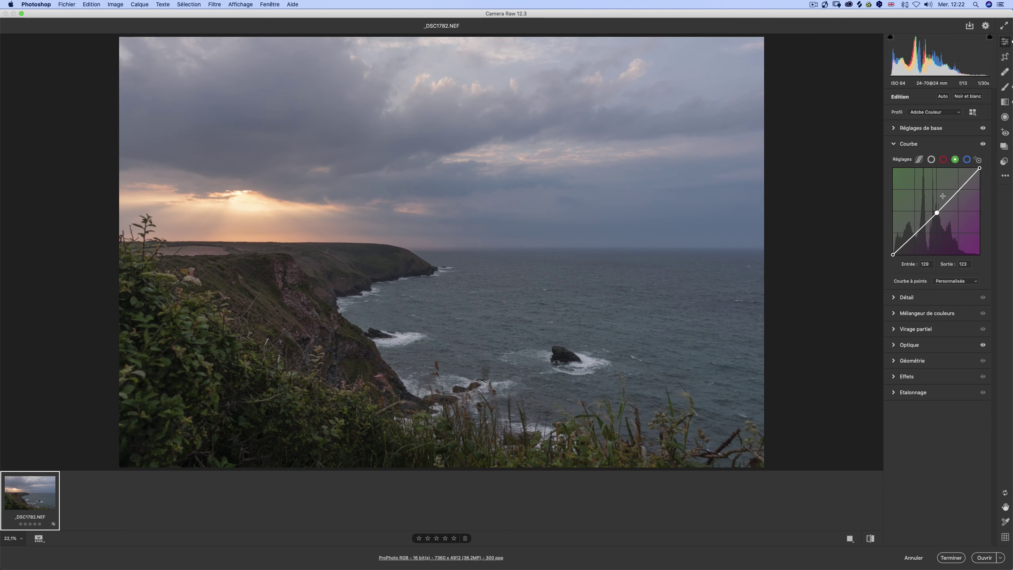
click(967, 159)
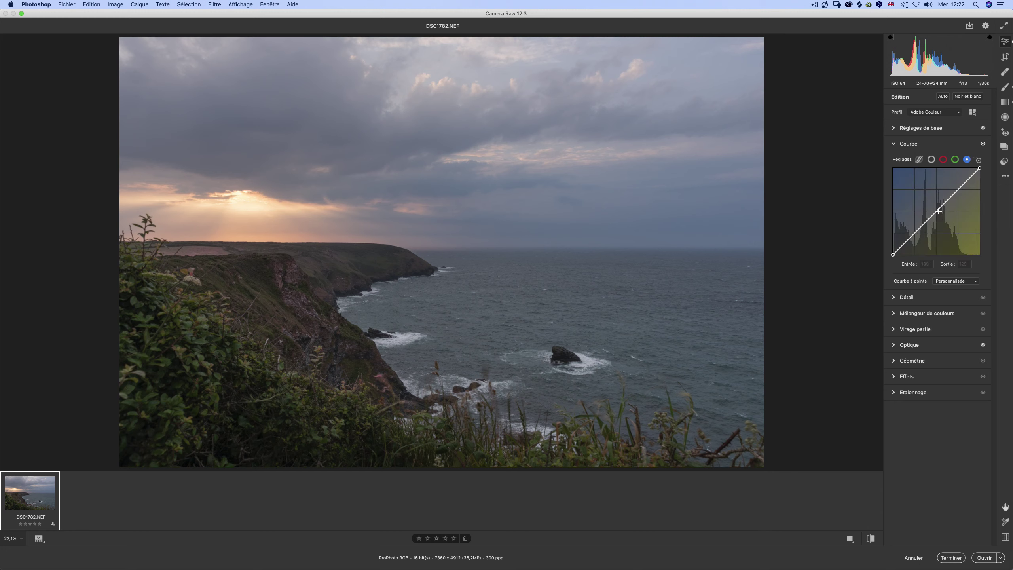
drag(939, 210, 939, 208)
click(982, 145)
click(982, 144)
Shape an S-curve on the composite point curve, anchoring midtones at 126/122, lowering shadows to 70/55 and raising the highlights.
click(931, 159)
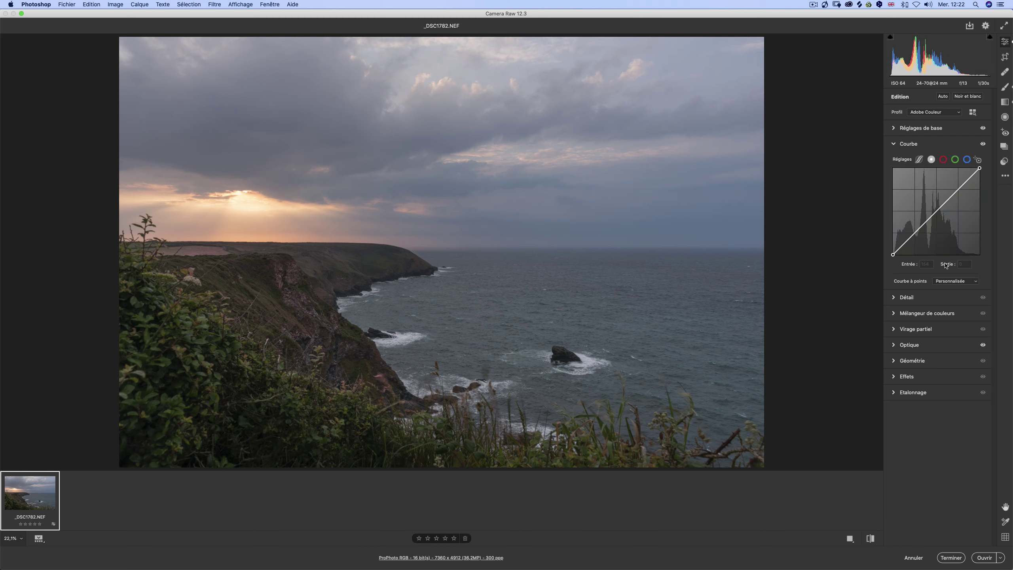
click(935, 213)
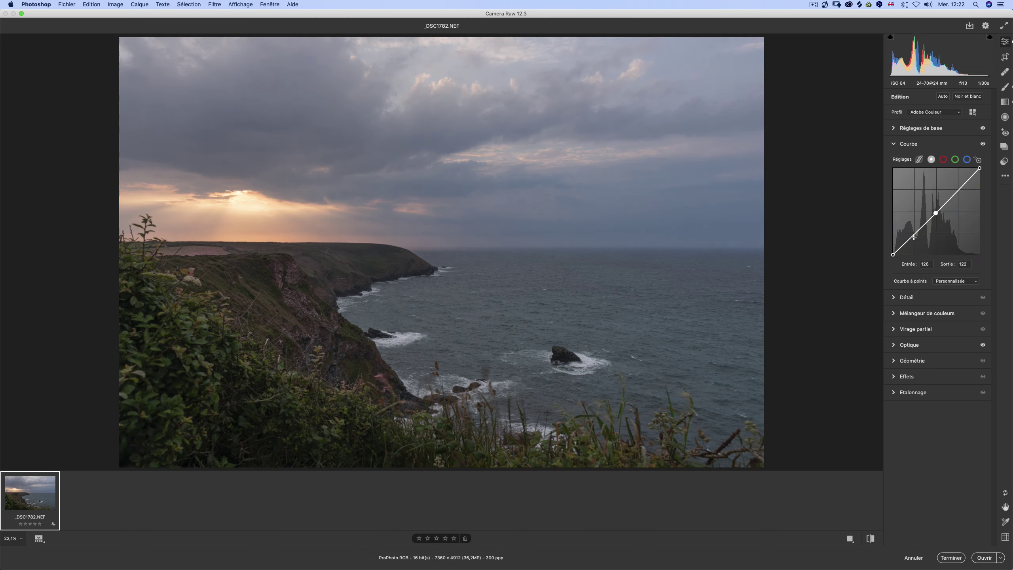
drag(916, 233, 916, 235)
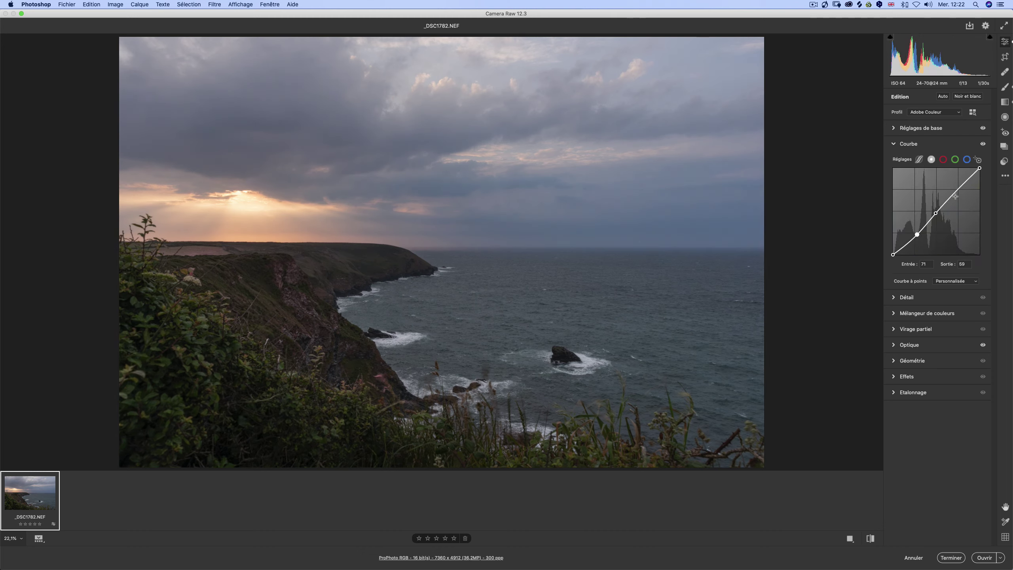
drag(956, 190, 956, 187)
drag(916, 235, 913, 240)
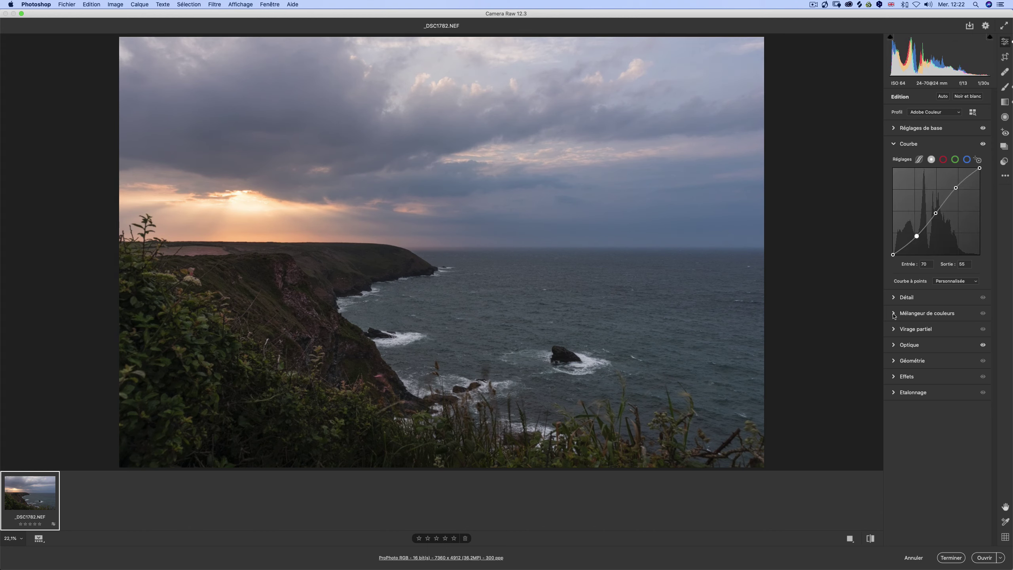
Open the color mixer and look through its hue, saturation, luminance and combined views in HSL (TSI) mode.
click(894, 314)
click(945, 200)
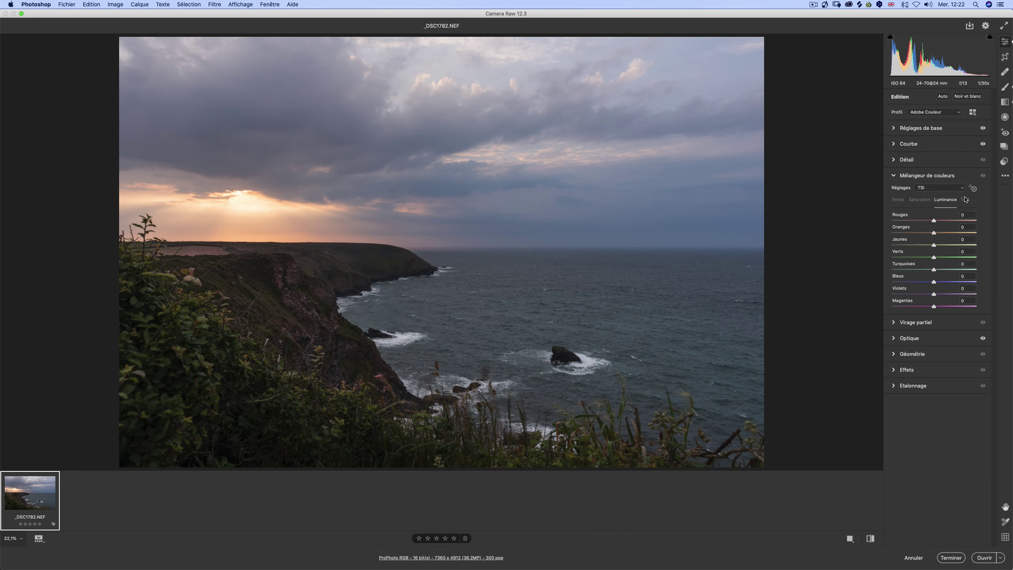
click(964, 200)
click(921, 200)
click(937, 200)
click(964, 199)
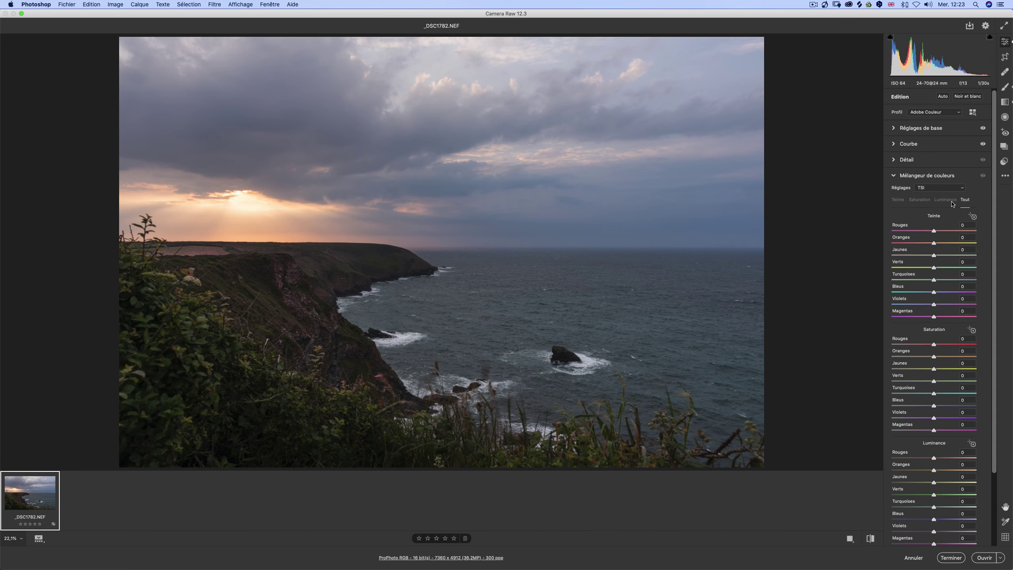
click(921, 200)
Switch the color mixer to Couleur mode and look through the adjustments for the red, orange, yellow, green and aqua ranges.
click(954, 190)
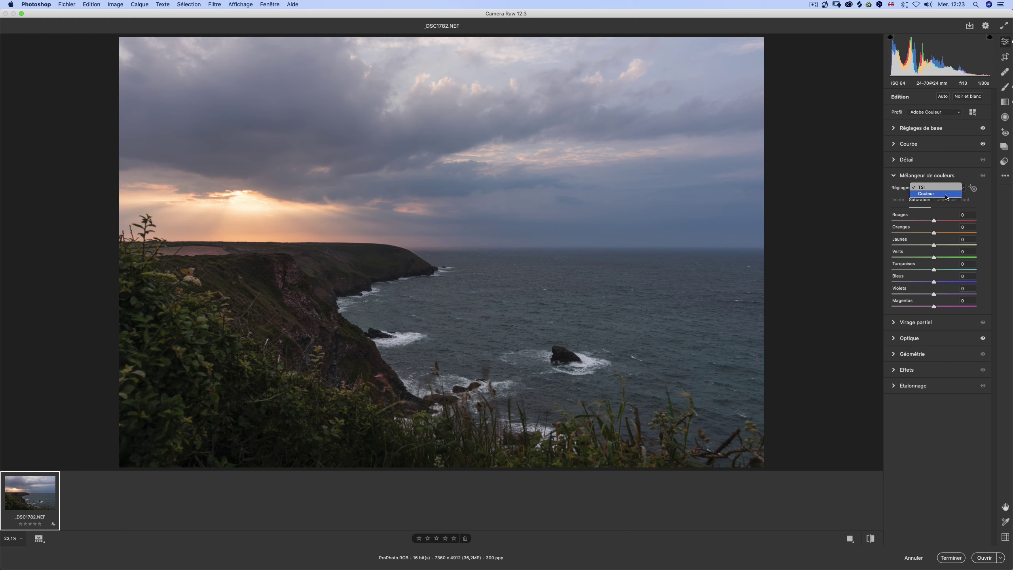
click(946, 194)
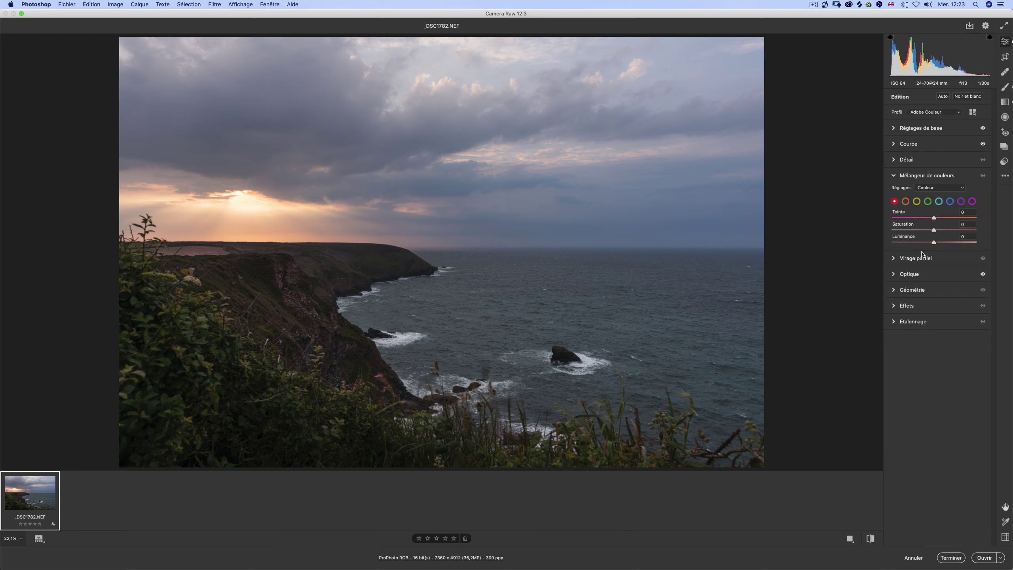
click(906, 201)
click(917, 201)
click(927, 200)
click(939, 201)
click(895, 201)
Set the yellows to hue -41, saturation +26 and luminance -25, and compare the photo with the color mixer off.
click(920, 201)
mouse_move(919, 244)
mouse_down()
mouse_move(941, 242)
mouse_move(923, 242)
mouse_up()
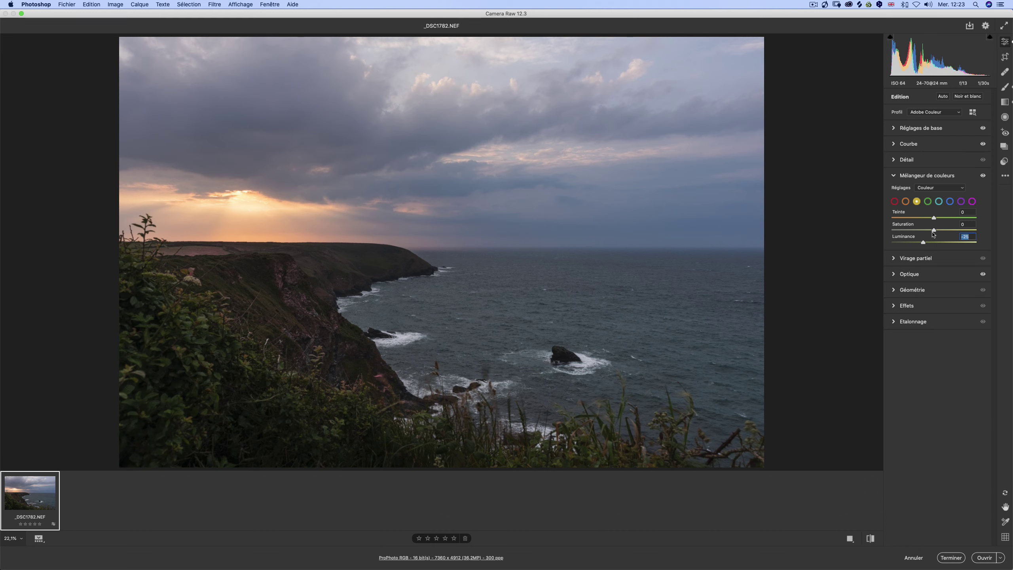
click(945, 231)
drag(934, 217, 916, 218)
click(983, 176)
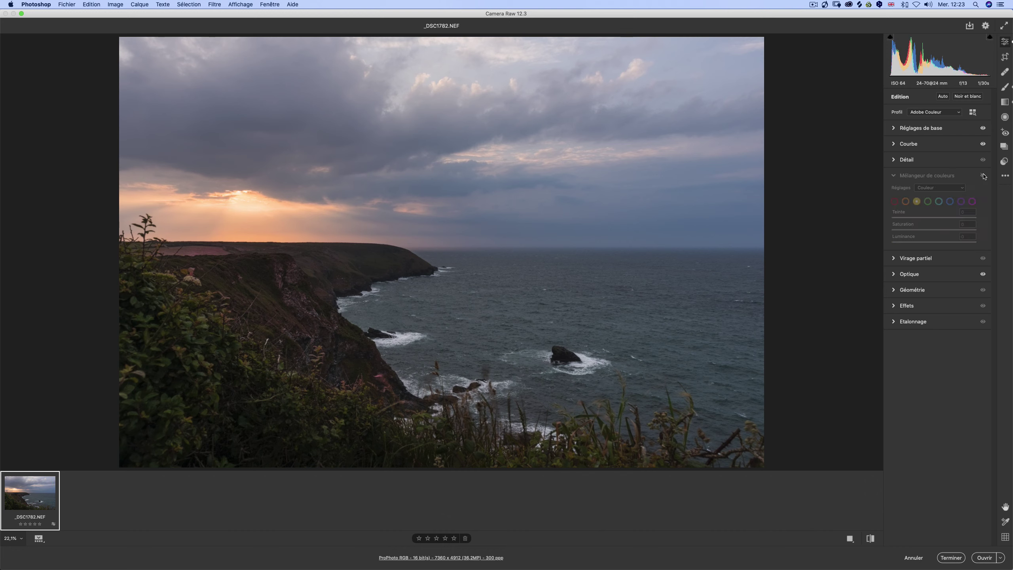
click(983, 176)
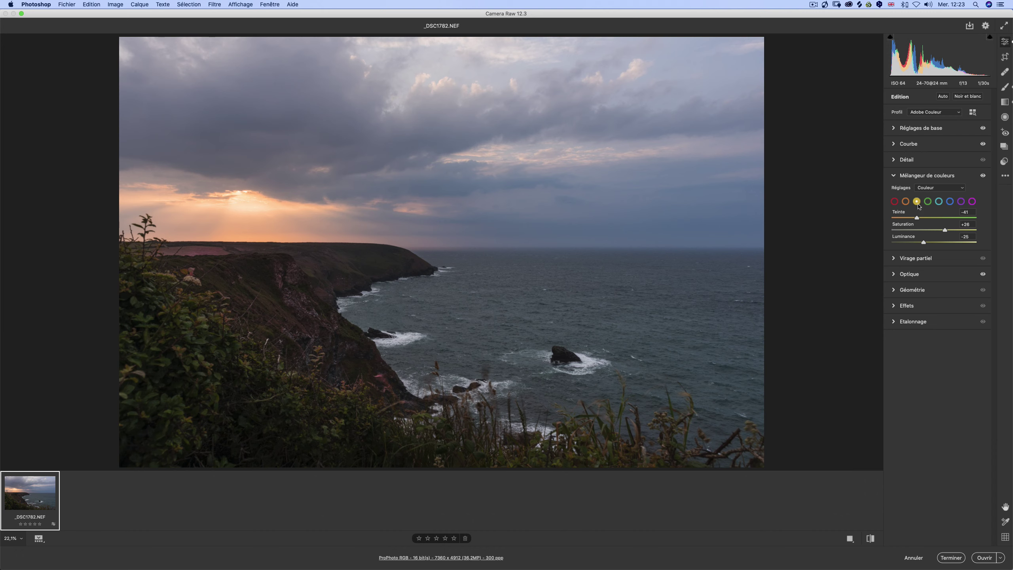
Try split toning with highlights at hue 233, saturation 12 and shadows at hue 185, saturation 20, returning both saturations to 0.
click(895, 260)
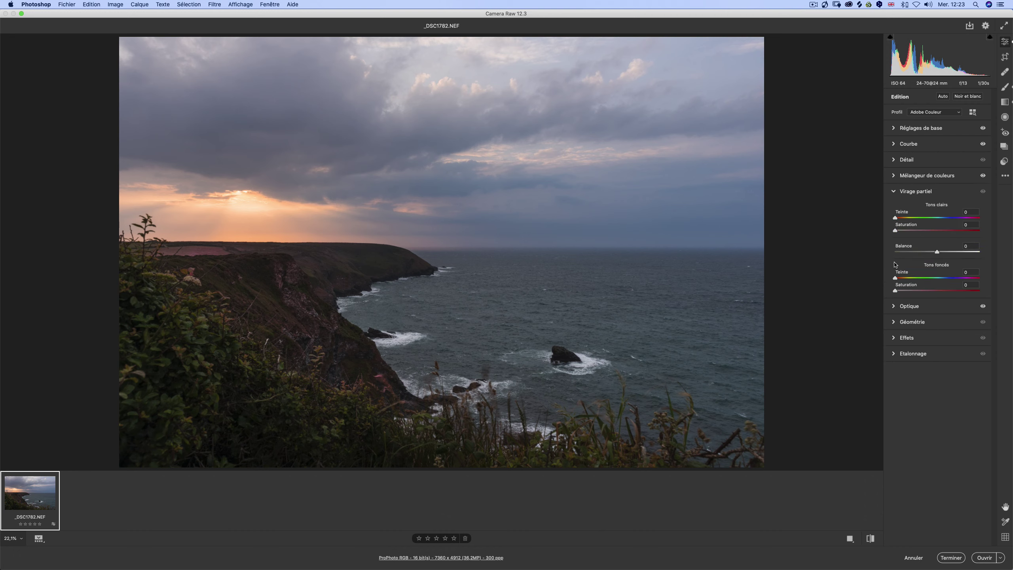
drag(896, 232, 949, 218)
mouse_move(895, 290)
mouse_down()
mouse_move(938, 278)
mouse_move(893, 290)
mouse_up()
drag(936, 251, 955, 252)
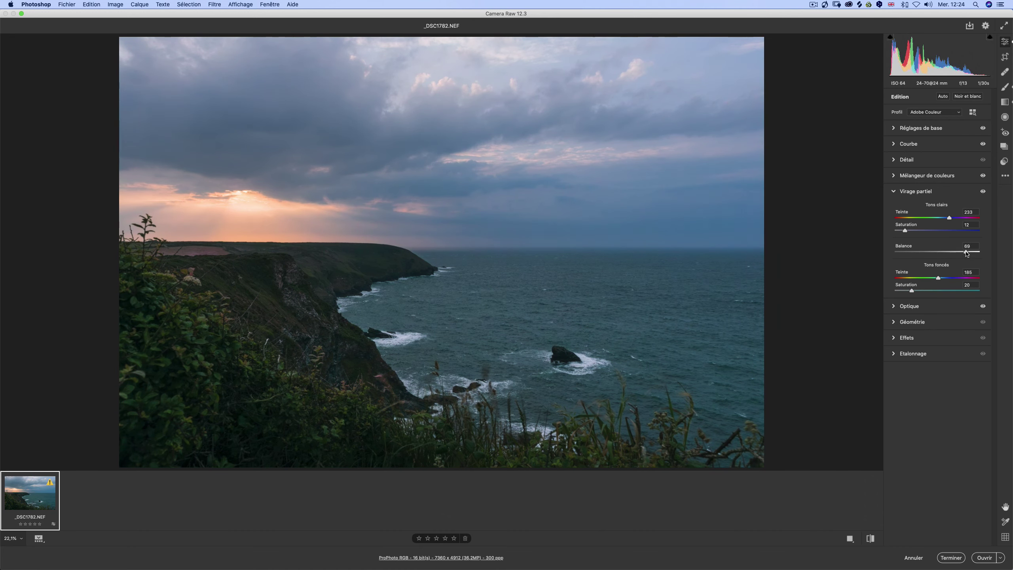
drag(904, 231, 893, 231)
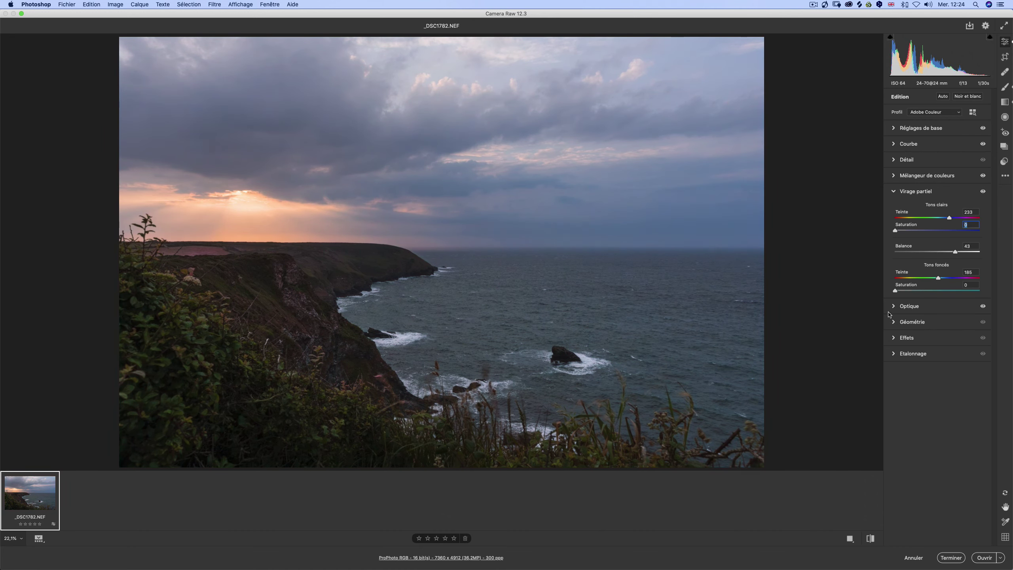
click(899, 193)
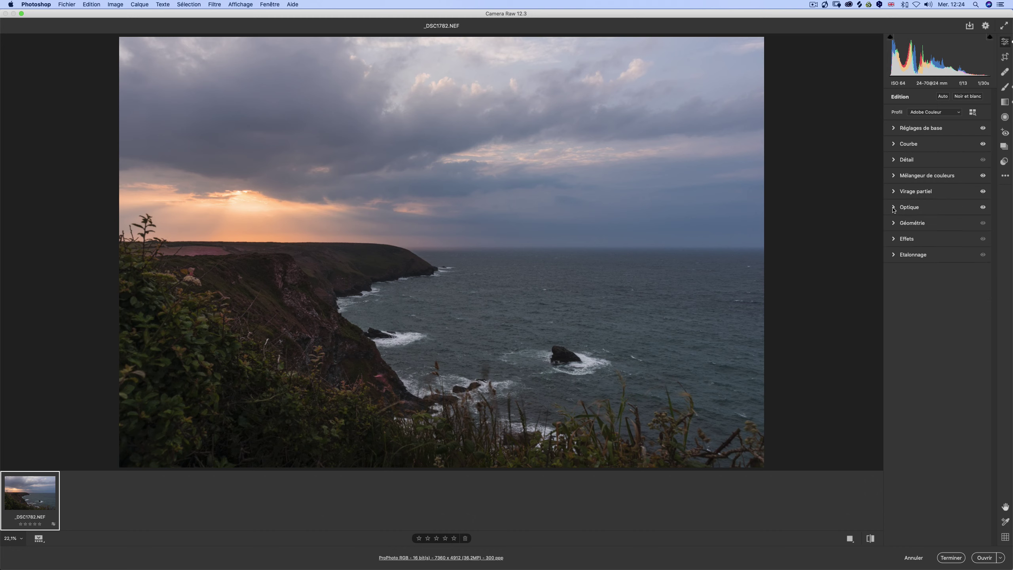
Look over the geometry options, apply a vignette of -58 and show the vignette's detailed settings.
click(894, 226)
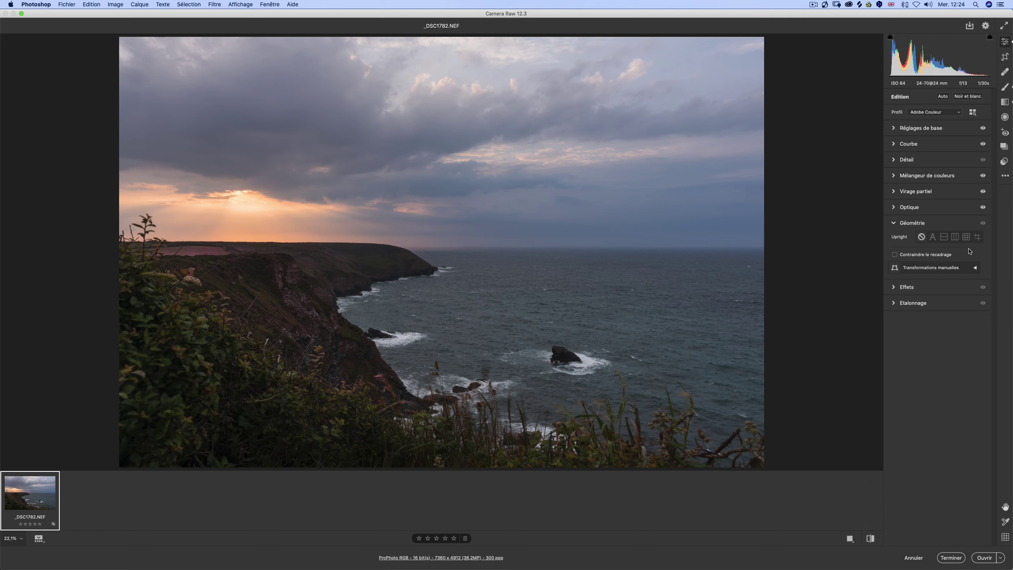
click(895, 288)
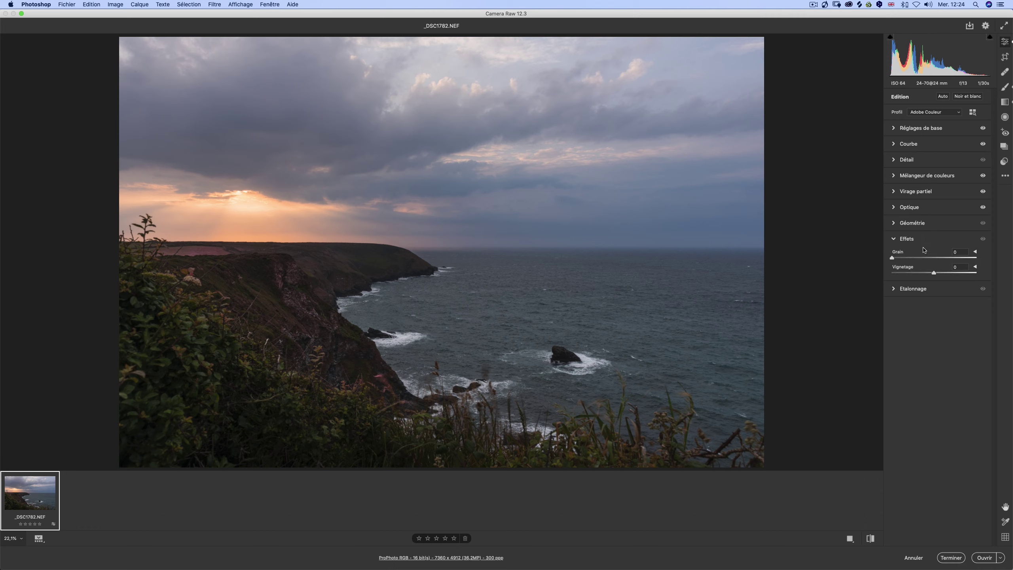
drag(933, 272, 909, 273)
click(975, 267)
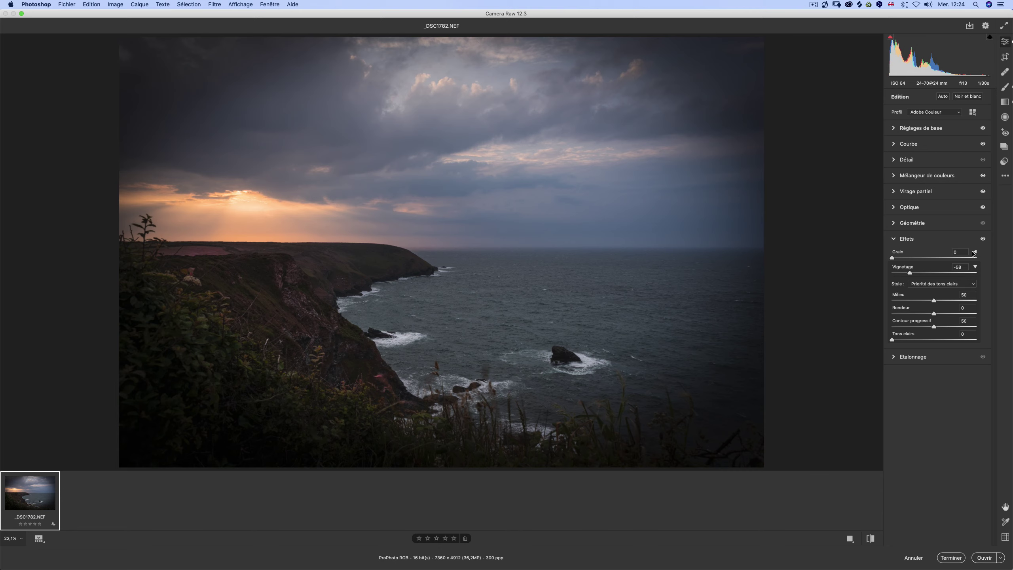
click(974, 252)
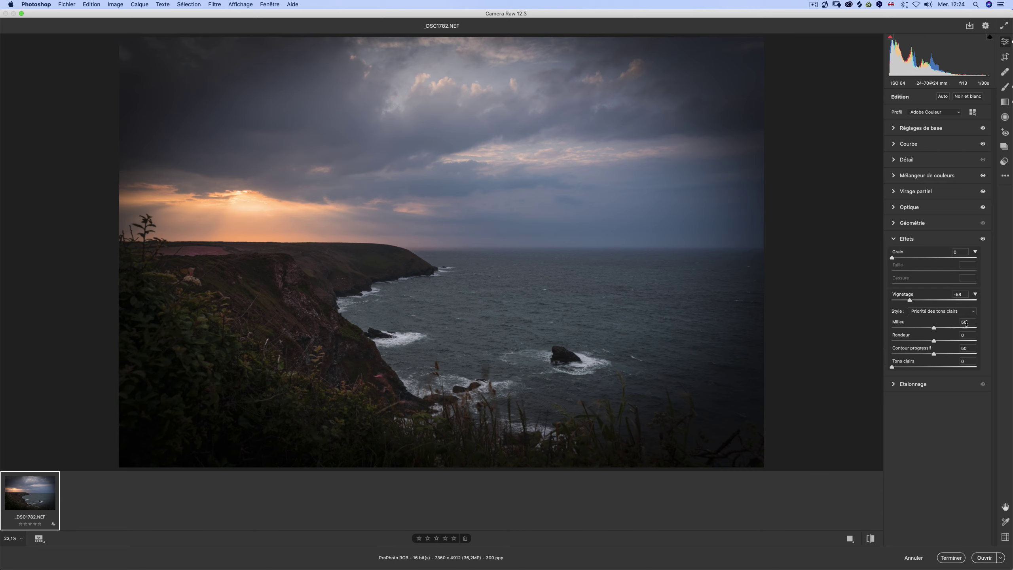
click(975, 253)
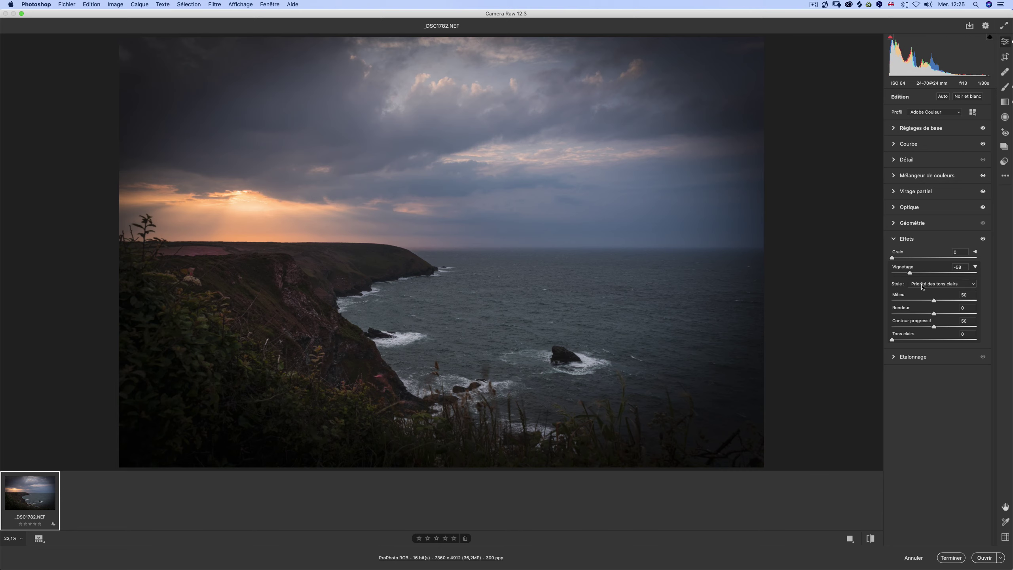
Set the vignette style to Incrustation de peinture with midpoint 20, roundness +45 and feather 100, and soften its amount to about -22.
click(922, 286)
click(933, 298)
drag(933, 327, 975, 327)
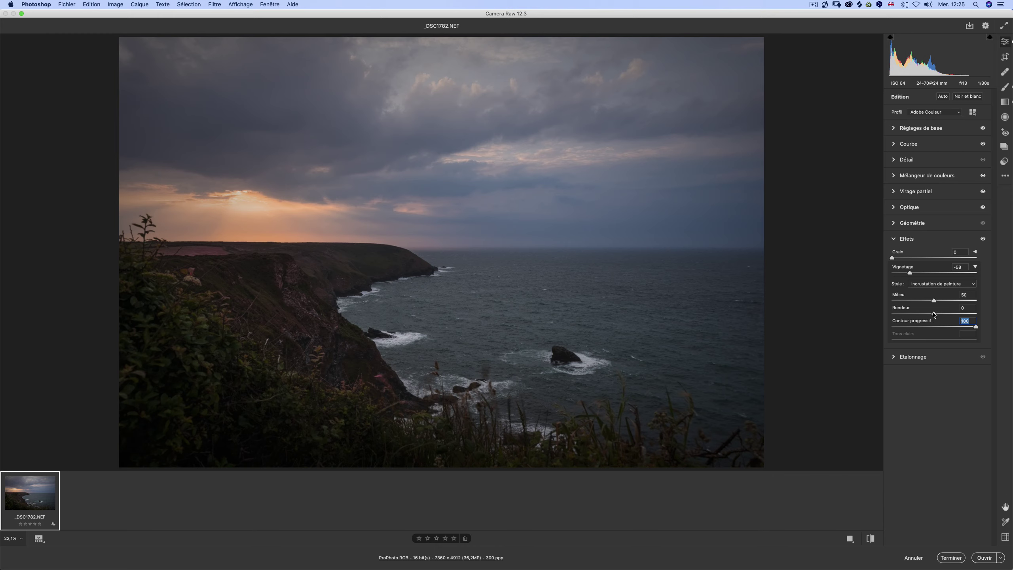
mouse_move(933, 300)
mouse_down()
mouse_move(909, 300)
mouse_move(942, 318)
mouse_up()
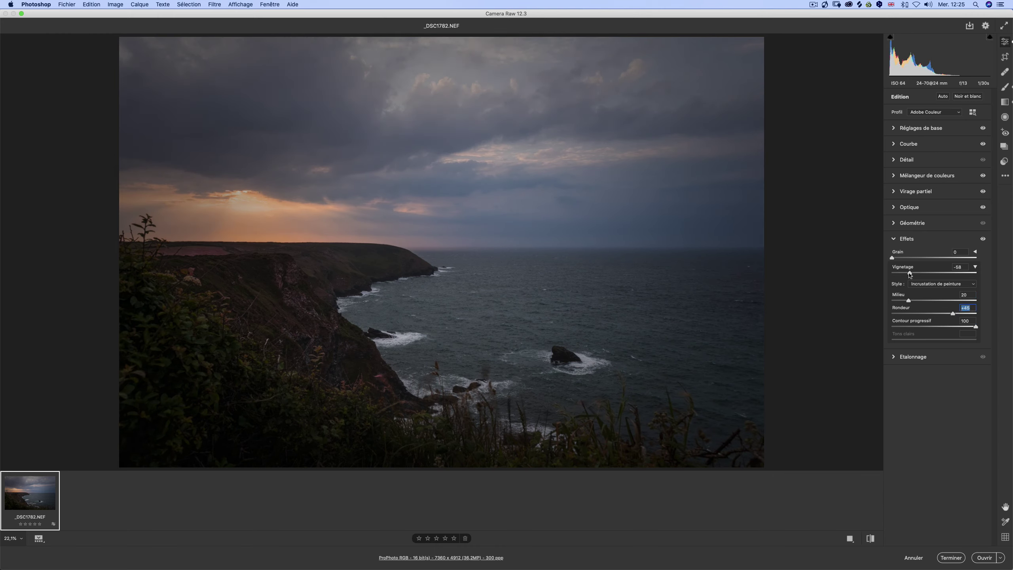
mouse_move(910, 273)
mouse_down()
mouse_move(934, 275)
mouse_move(924, 274)
mouse_up()
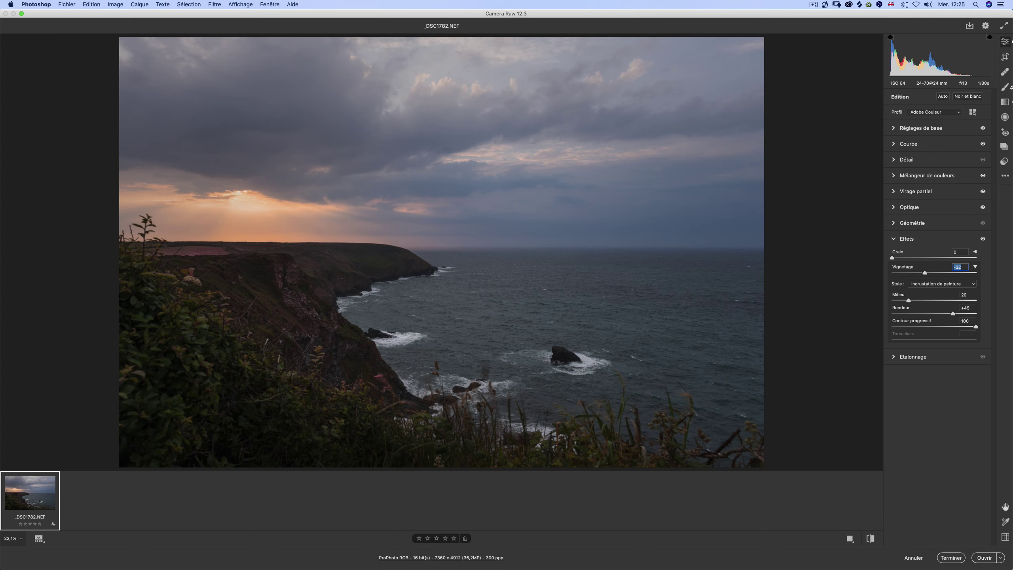
Heal three dust spots in the upper-right sky at brush size 3 using the defect view, and turn that view off.
click(1005, 73)
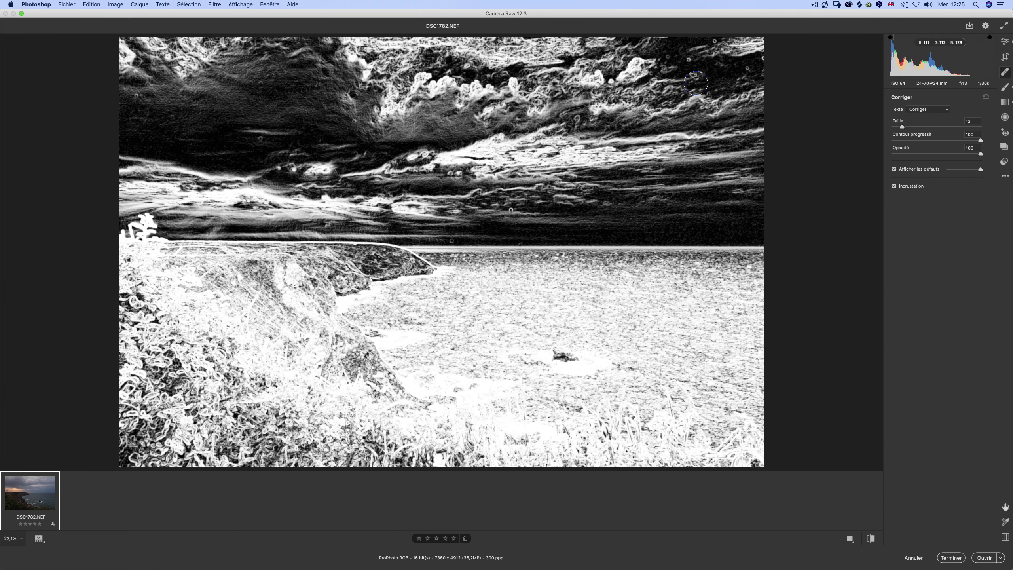
key(bracketleft)
key(bracketleft)
key(bracketleft)
click(689, 59)
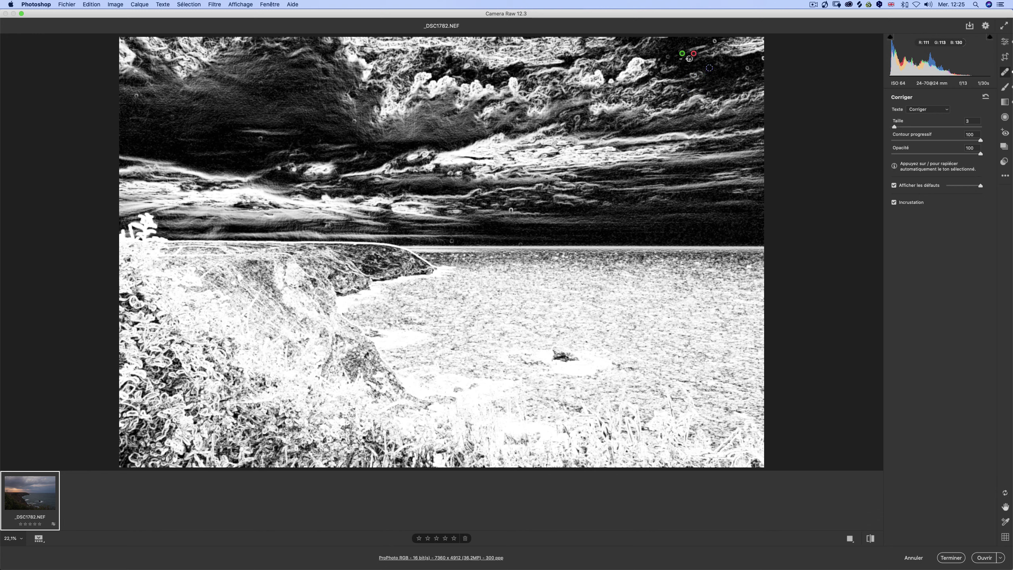
click(714, 40)
click(753, 64)
key(super+shift+z)
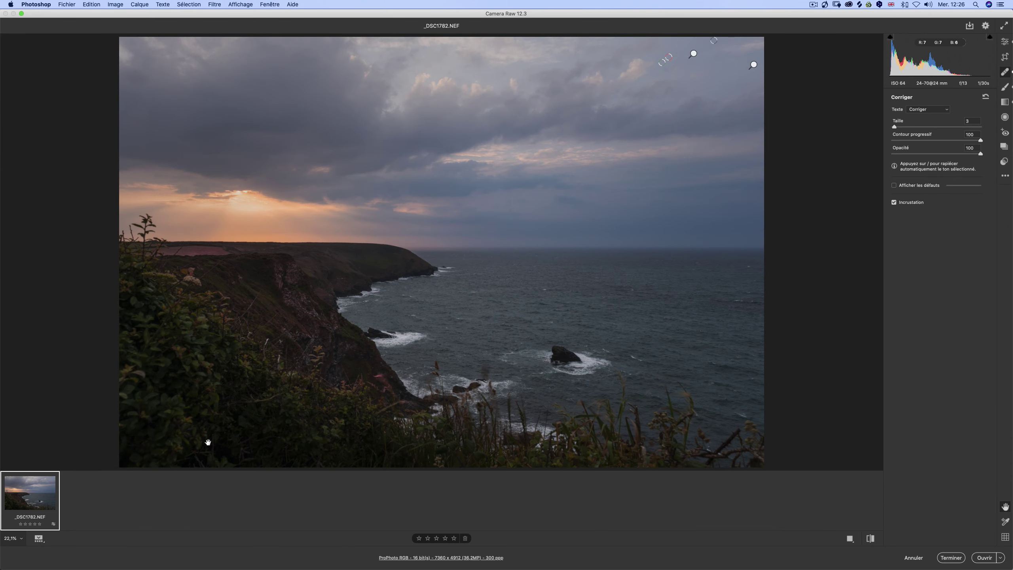
Switch to the browser and read Adobe's page on the June 2020 Photoshop features, from Camera Raw improvements to rotatable patterns.
click(167, 555)
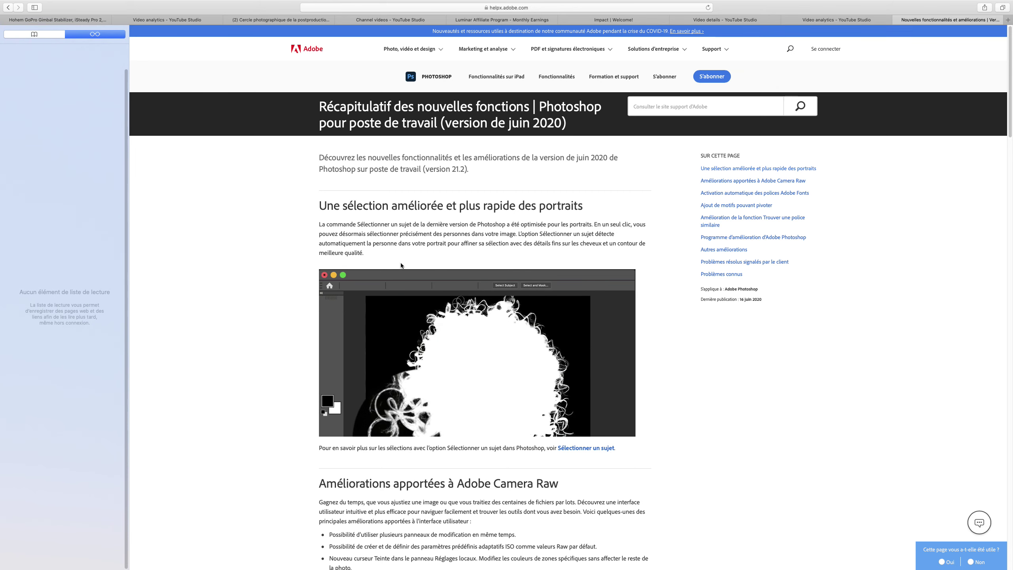
scroll(444, 354, down, 15)
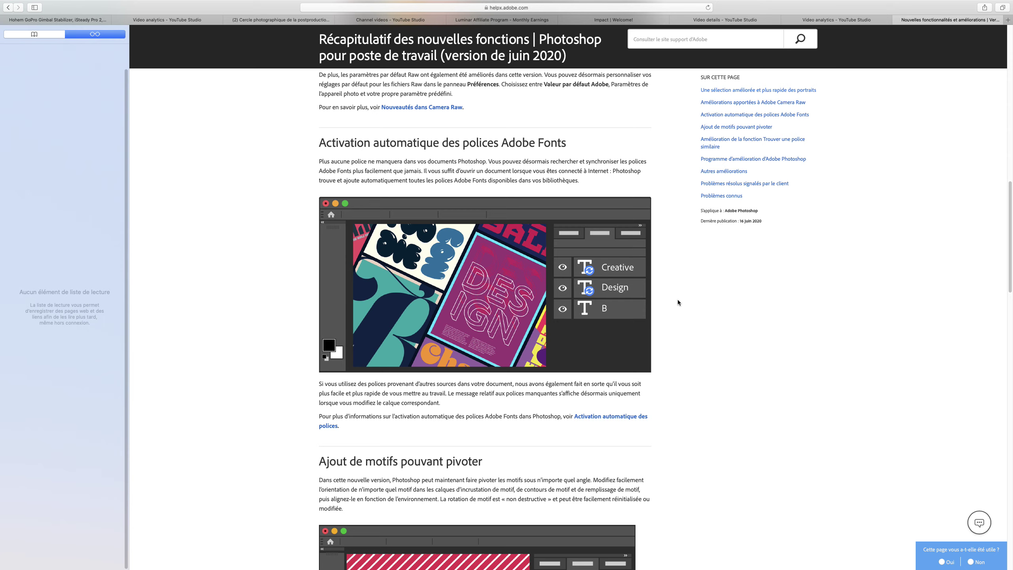
scroll(675, 307, down, 3)
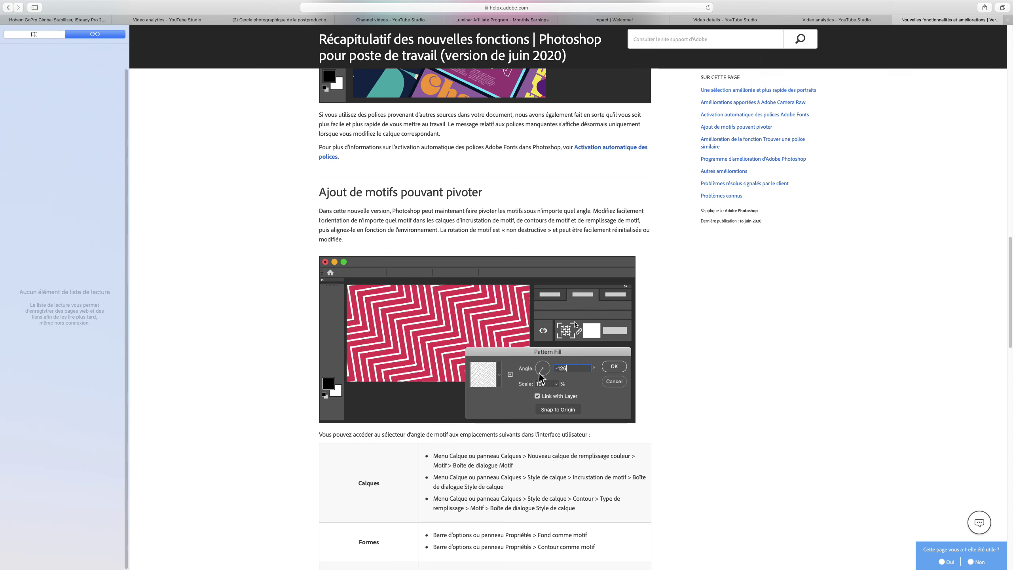
scroll(573, 286, down, 3)
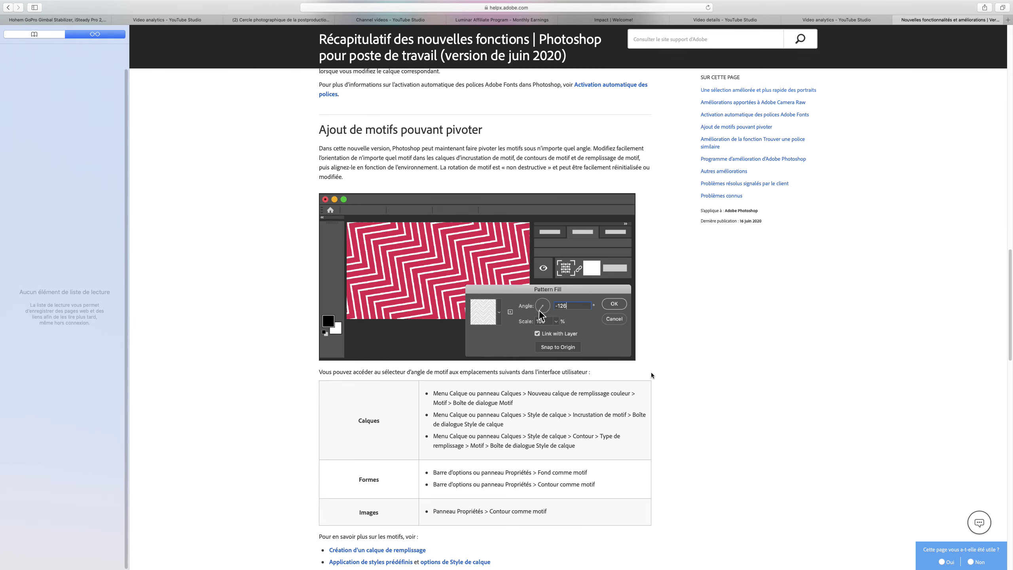
scroll(693, 368, down, 10)
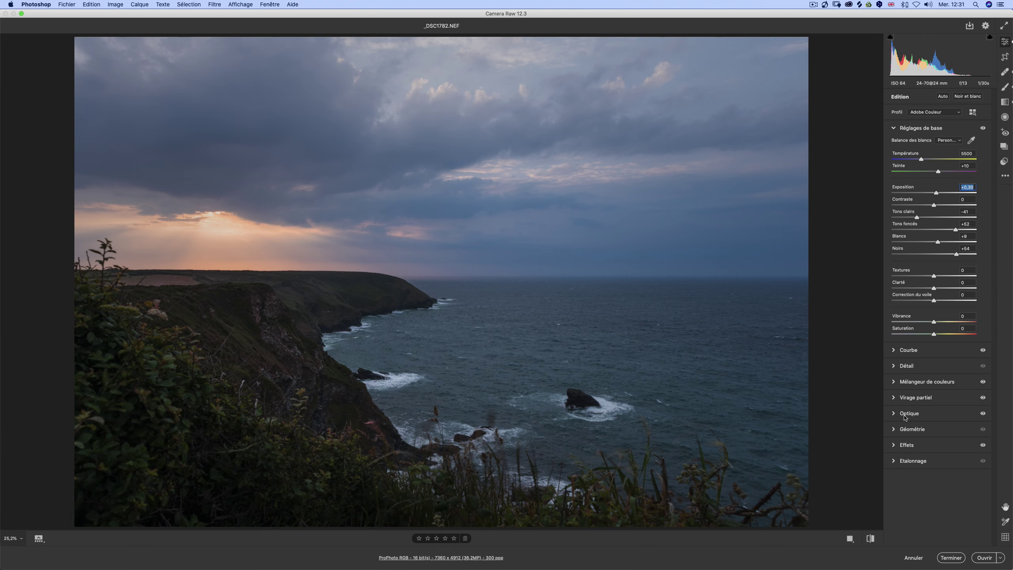
Lower the photo's global saturation to -27 in the basic adjustments.
click(922, 334)
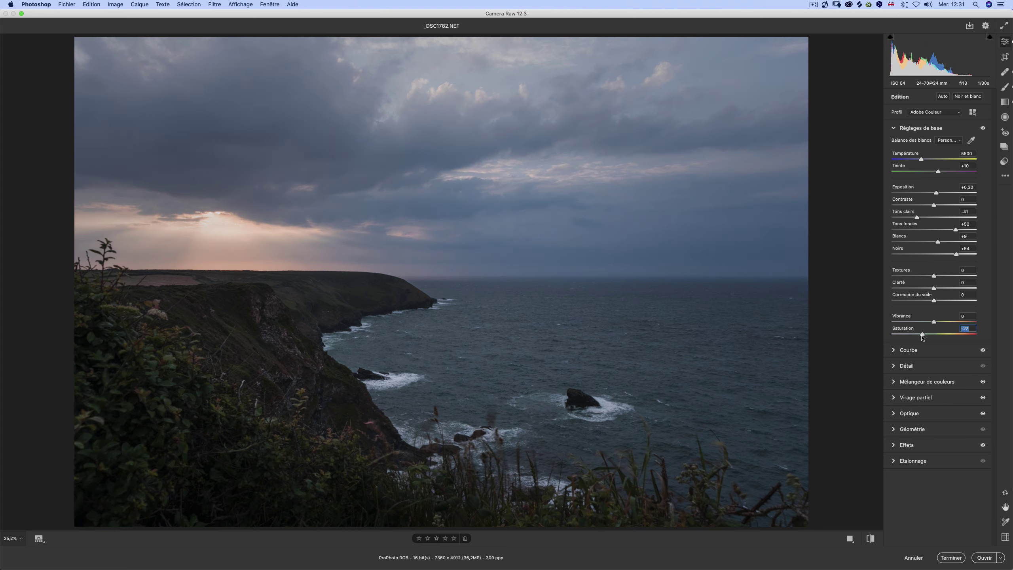